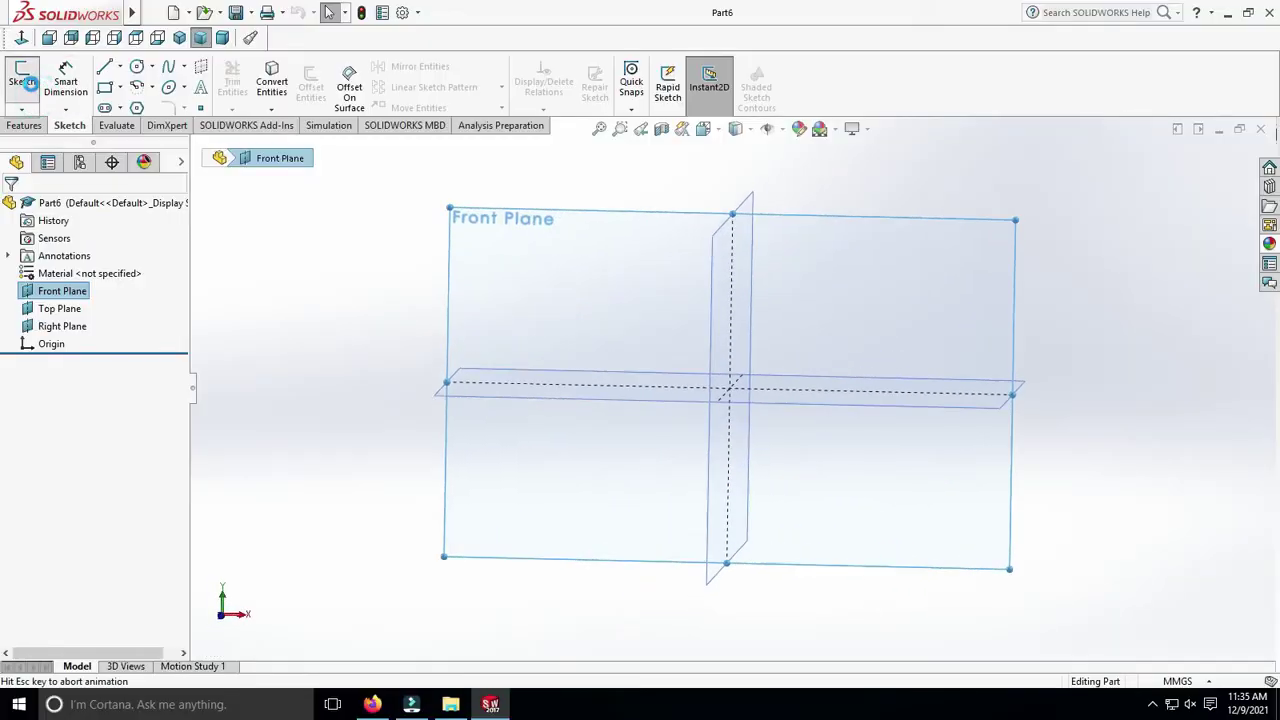
On the Front Plane, draw a vertical midpoint centre line from the origin, dimensioned 270.
click(119, 62)
click(130, 119)
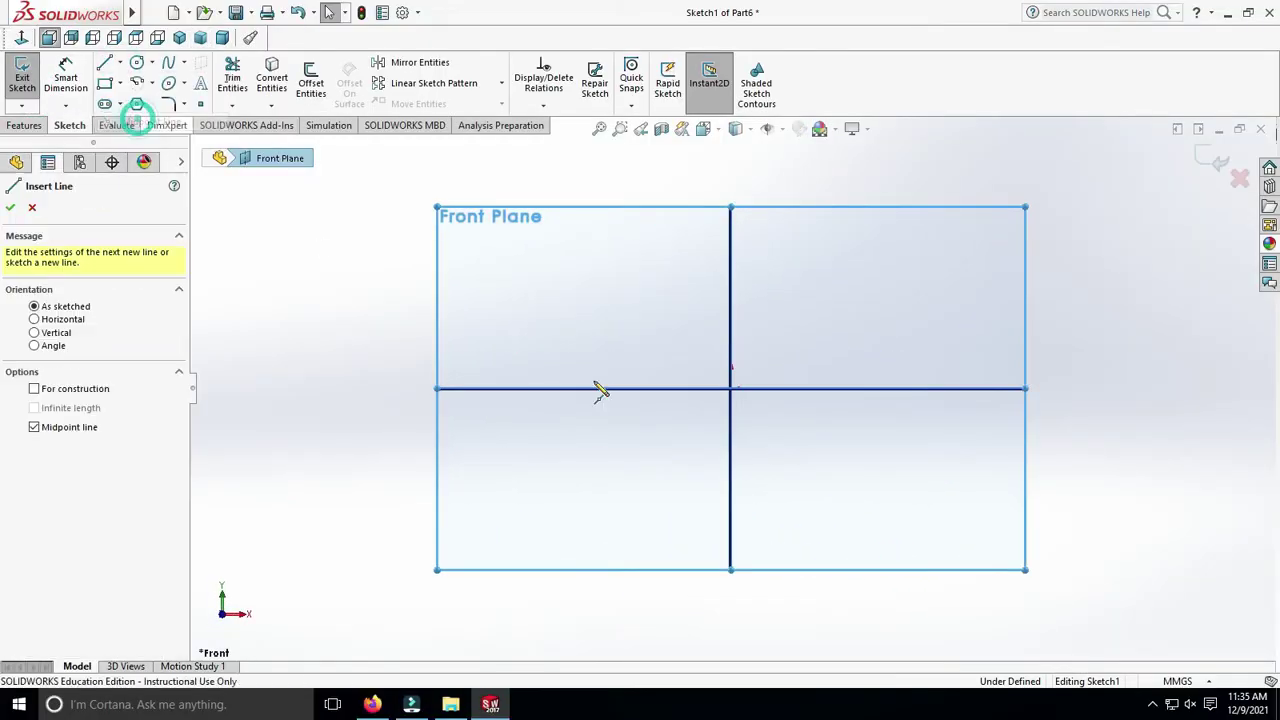
click(767, 128)
click(732, 389)
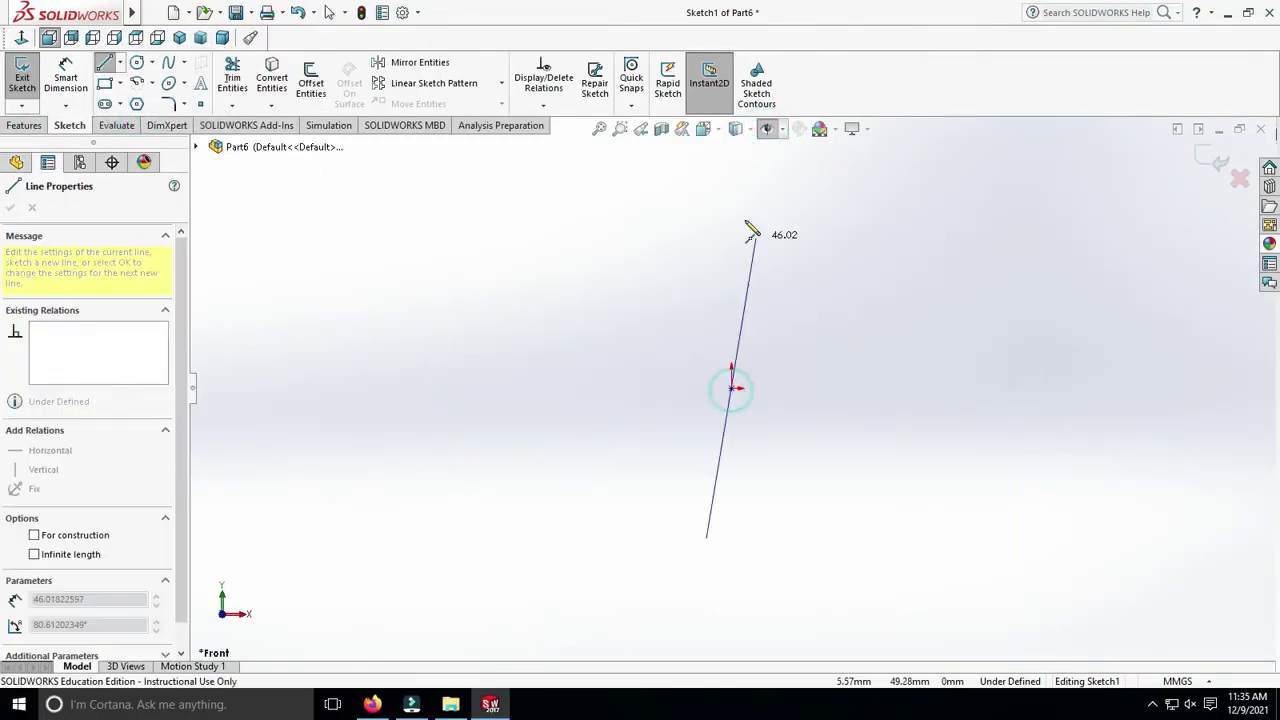
click(731, 217)
key(Escape)
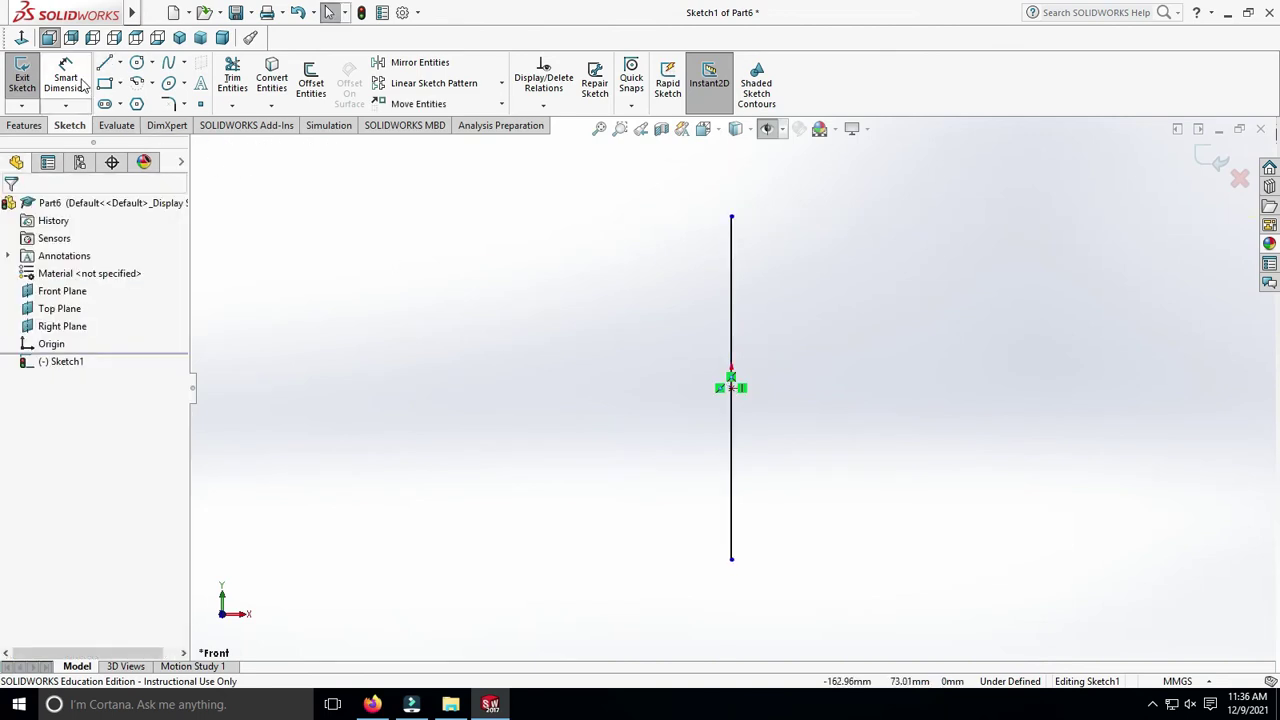
click(66, 82)
click(731, 286)
click(668, 288)
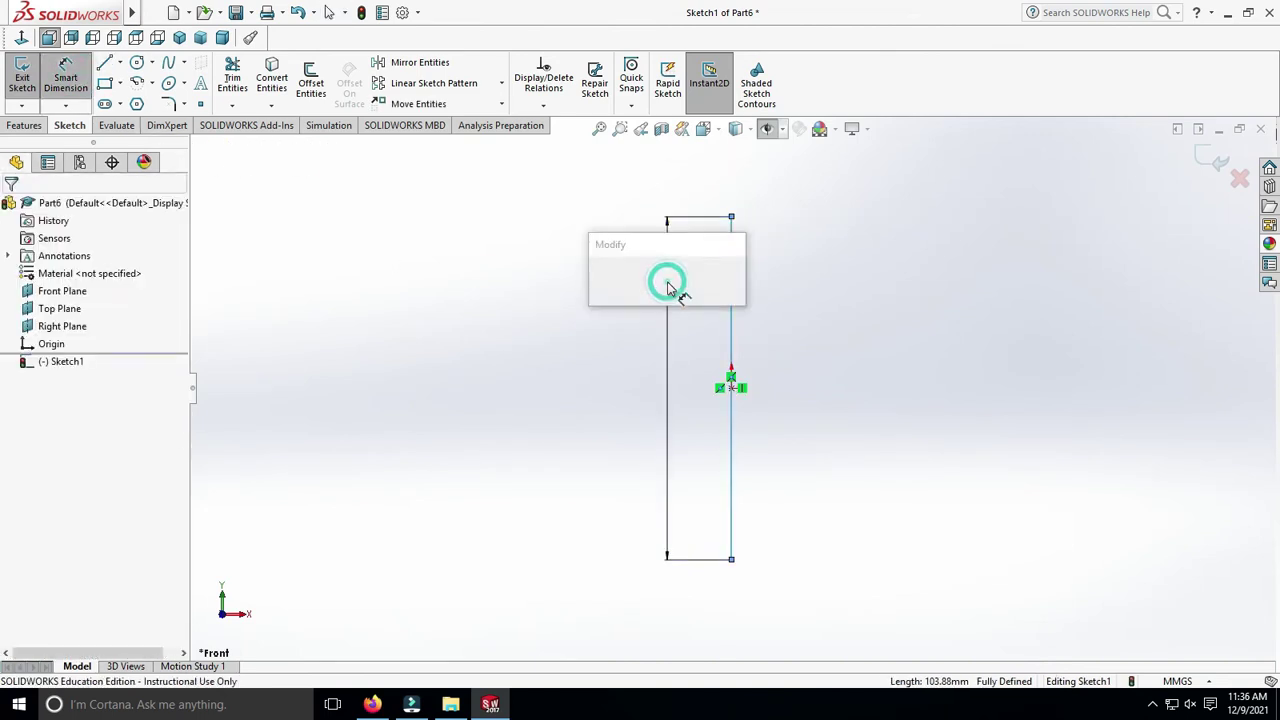
text(270)
key(Return)
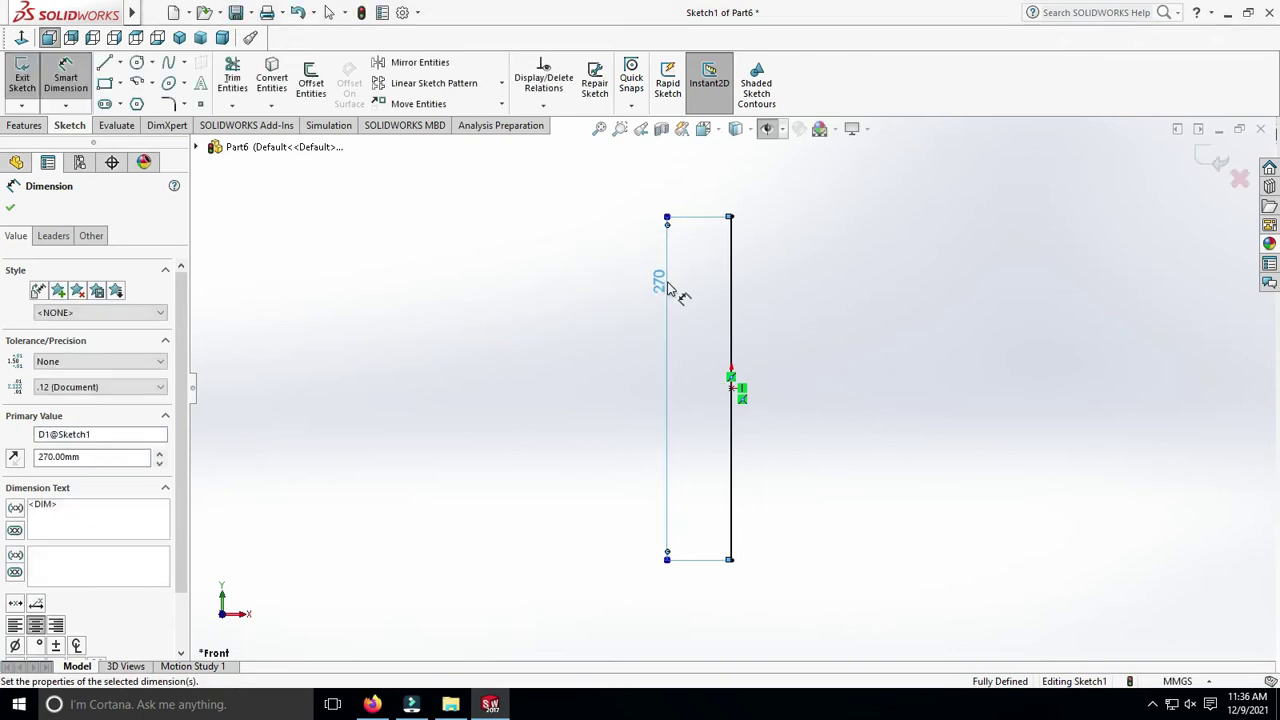
key(Escape)
Sketch the closed L-shaped profile to the right of the centre line.
key(l)
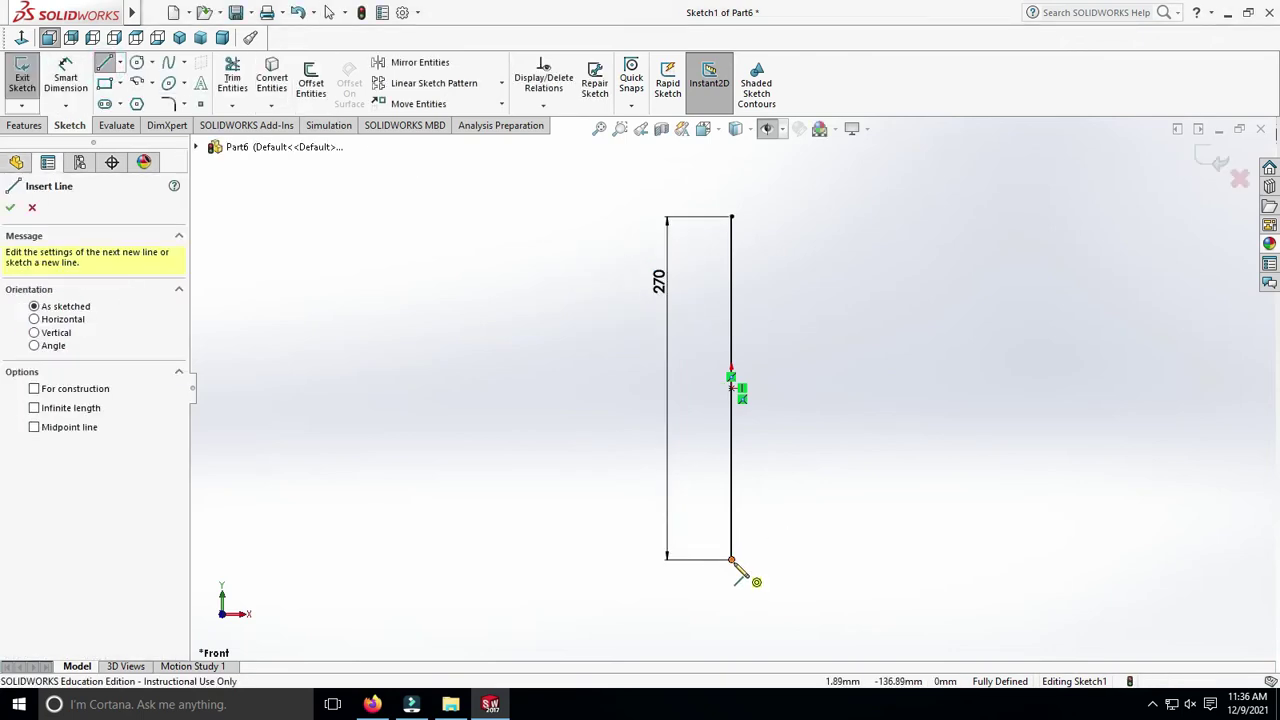
click(731, 559)
click(786, 560)
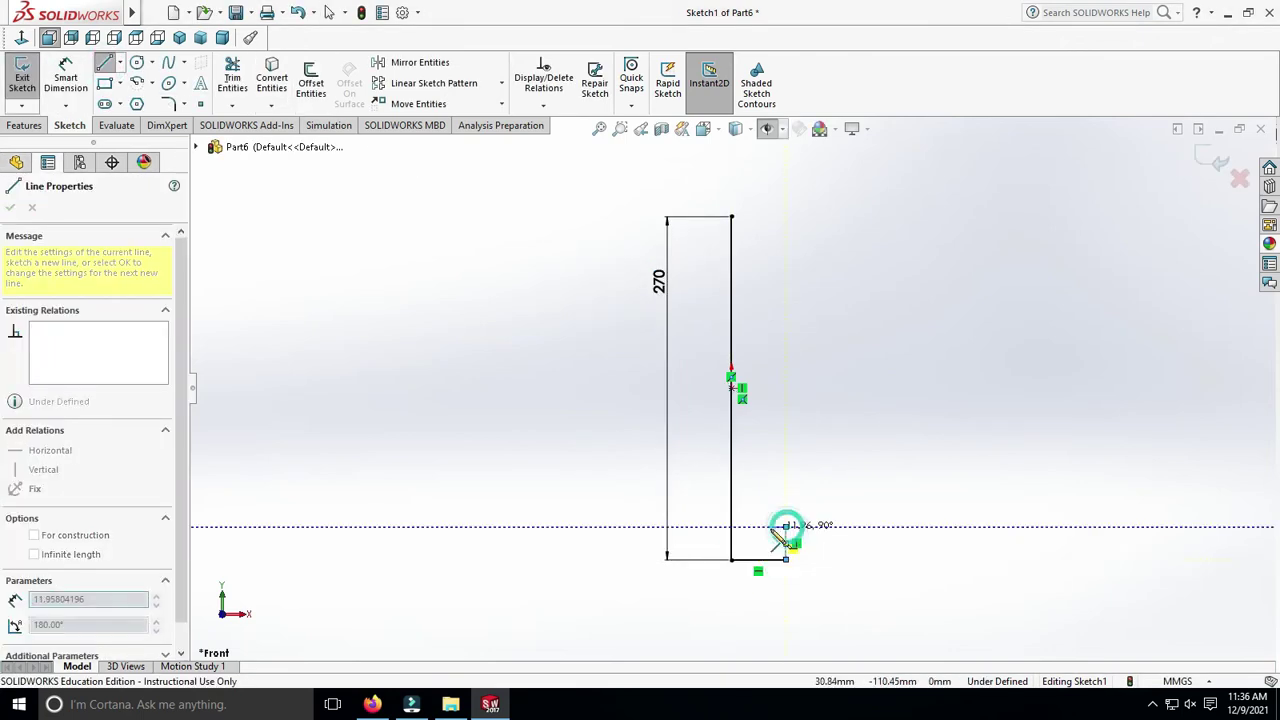
click(759, 527)
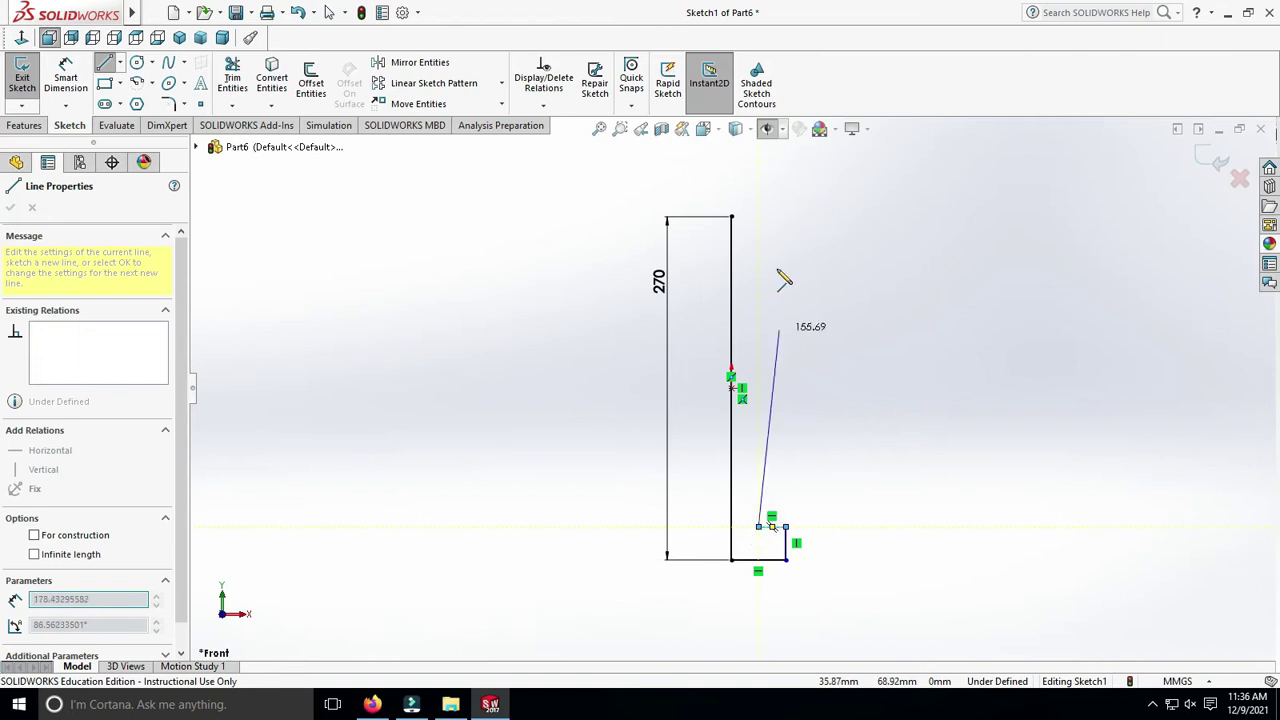
click(759, 217)
click(731, 217)
Dimension the profile's top width as 30.
click(65, 75)
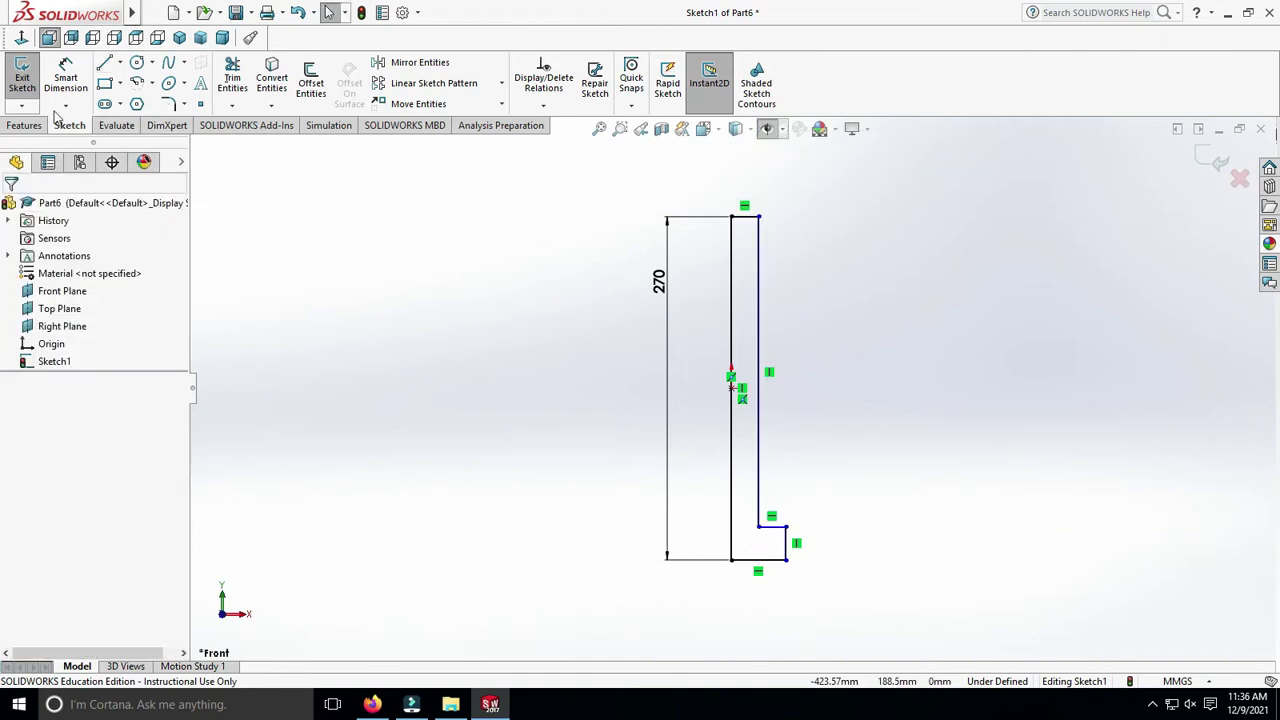
click(745, 217)
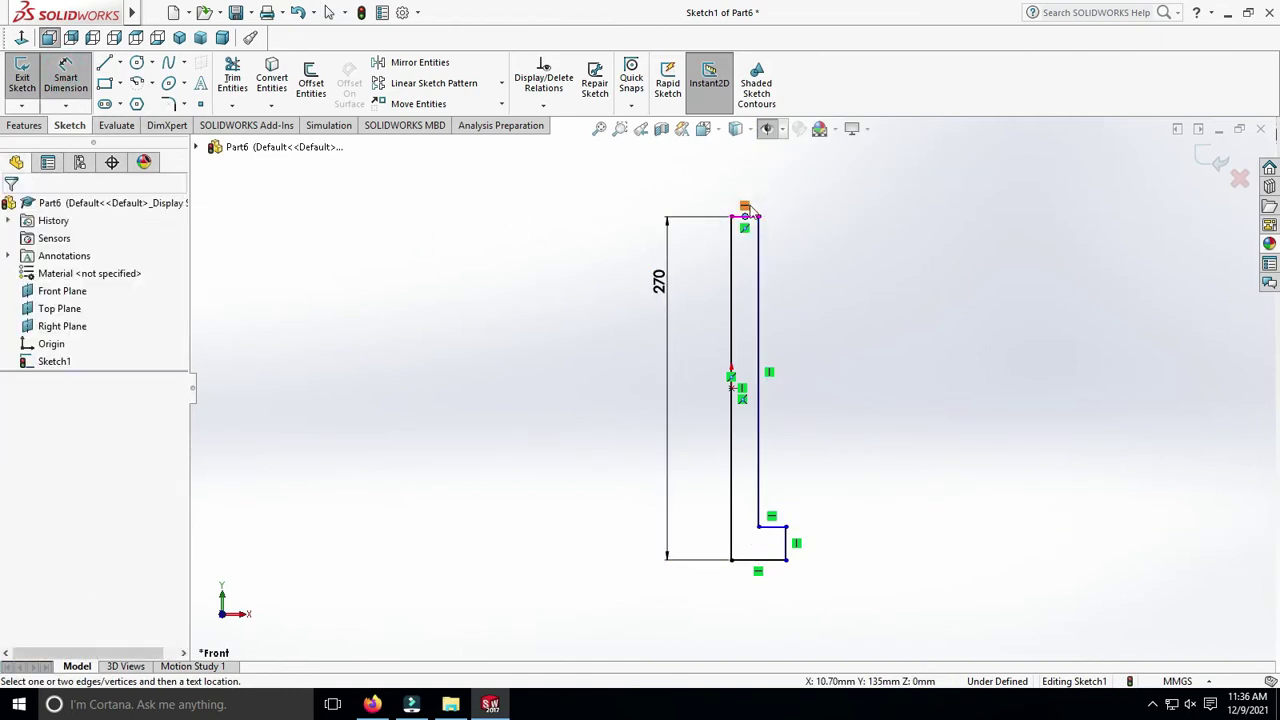
scroll(750, 240, down, 3)
click(745, 243)
click(743, 214)
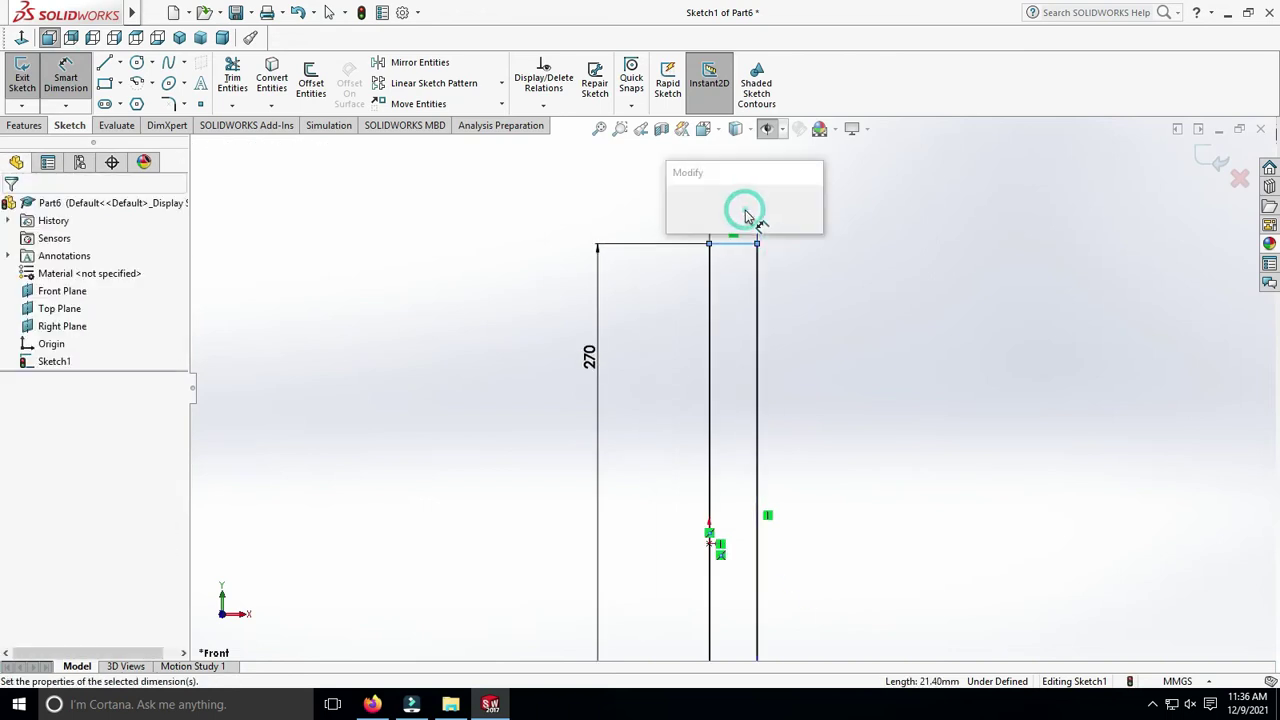
text(30)
key(Return)
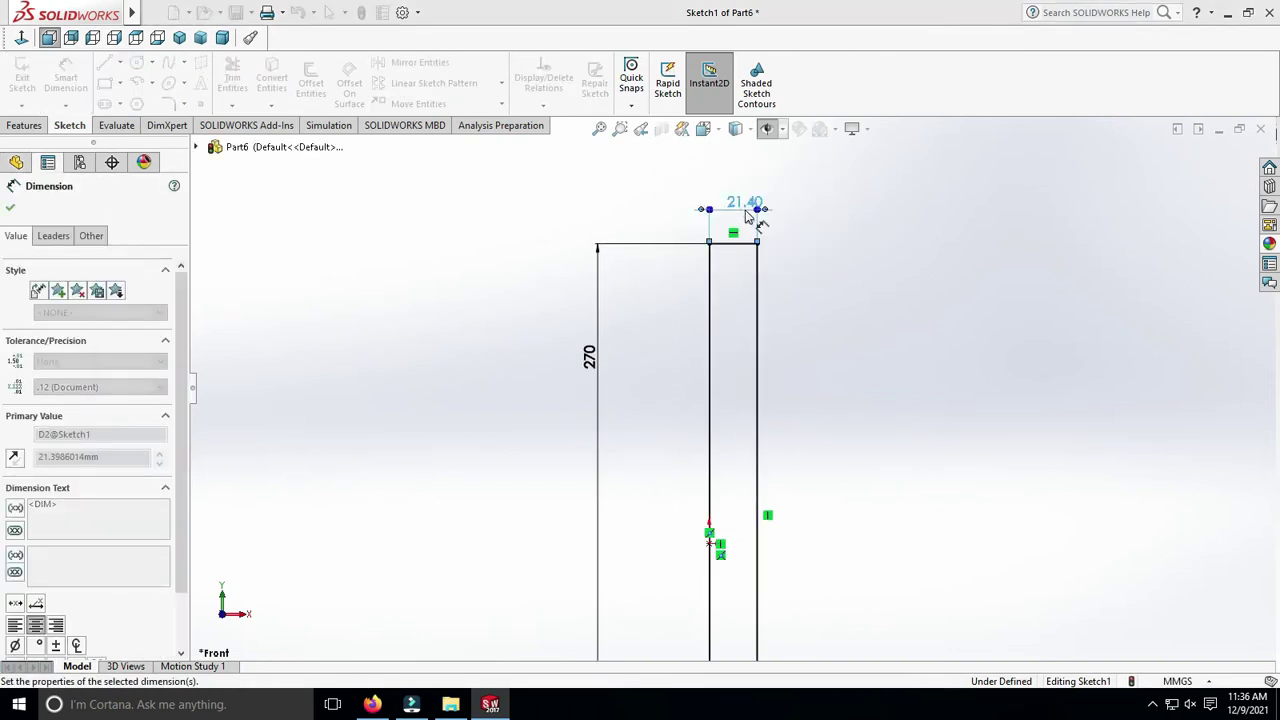
key(Escape)
Dimension the flange height as 20 and the bottom width as 50.
click(65, 85)
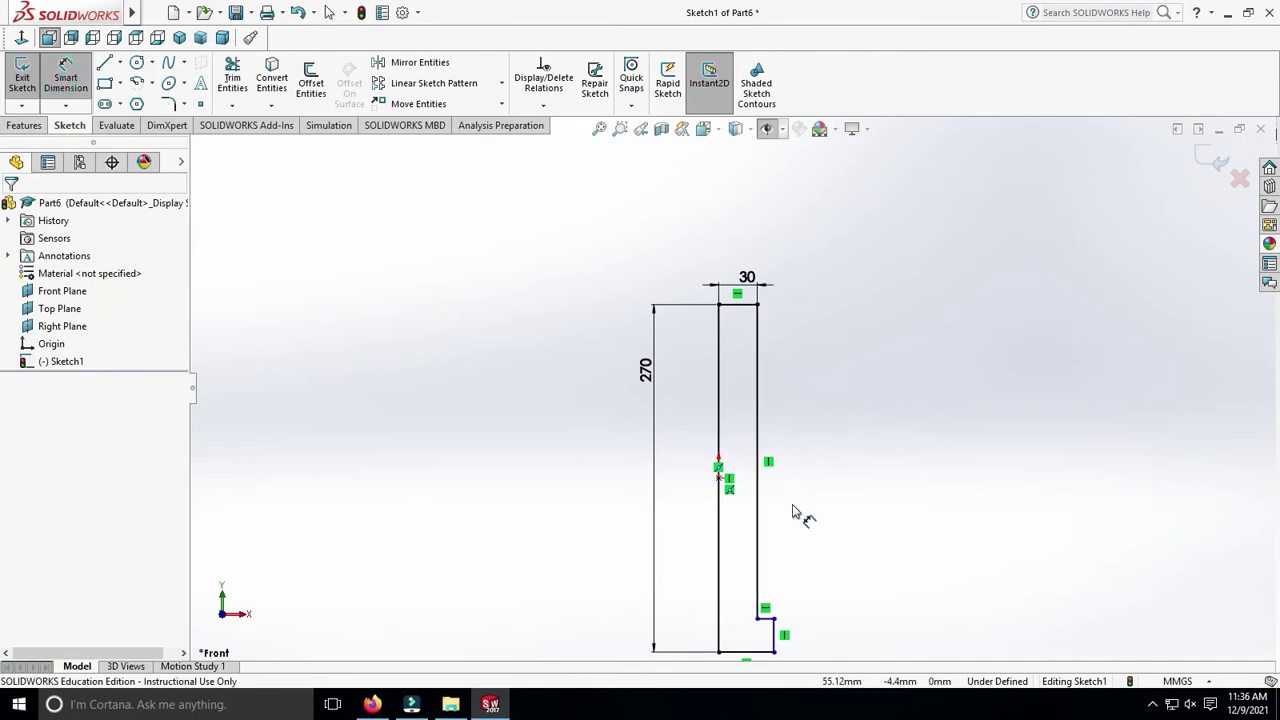
scroll(770, 540, down, 2)
scroll(740, 525, down, 2)
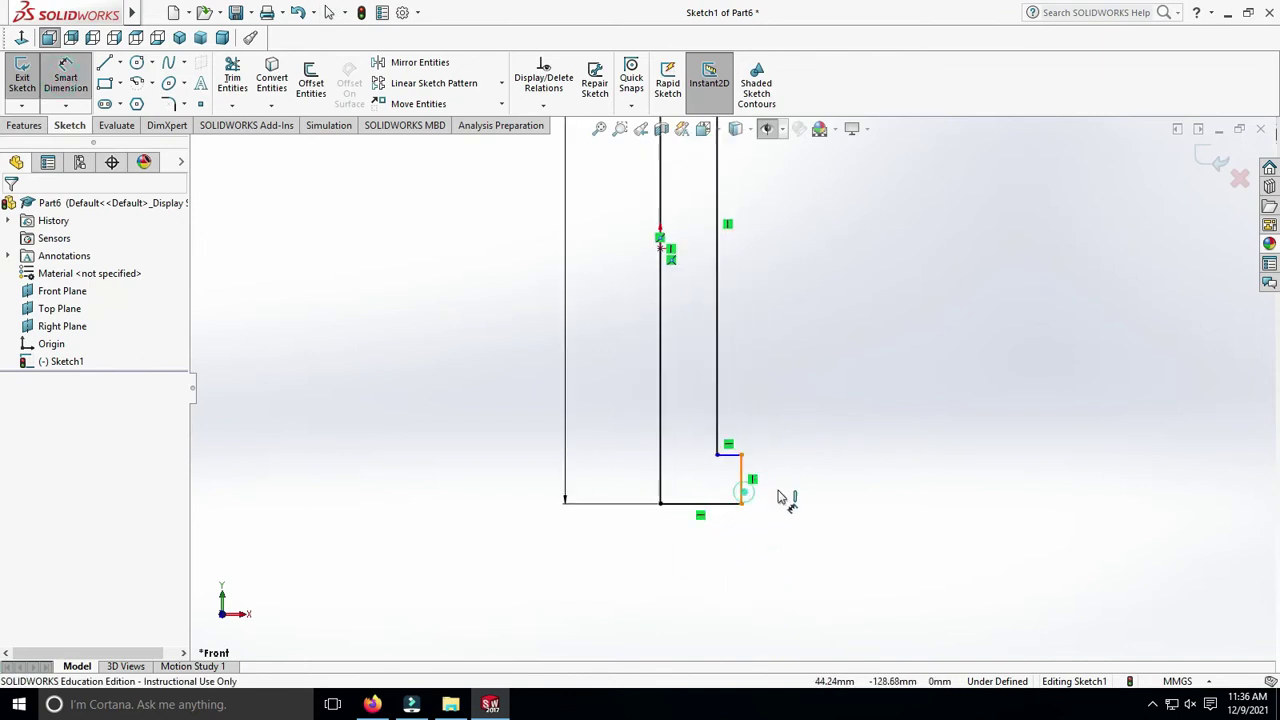
click(741, 480)
click(800, 495)
text(20)
key(Return)
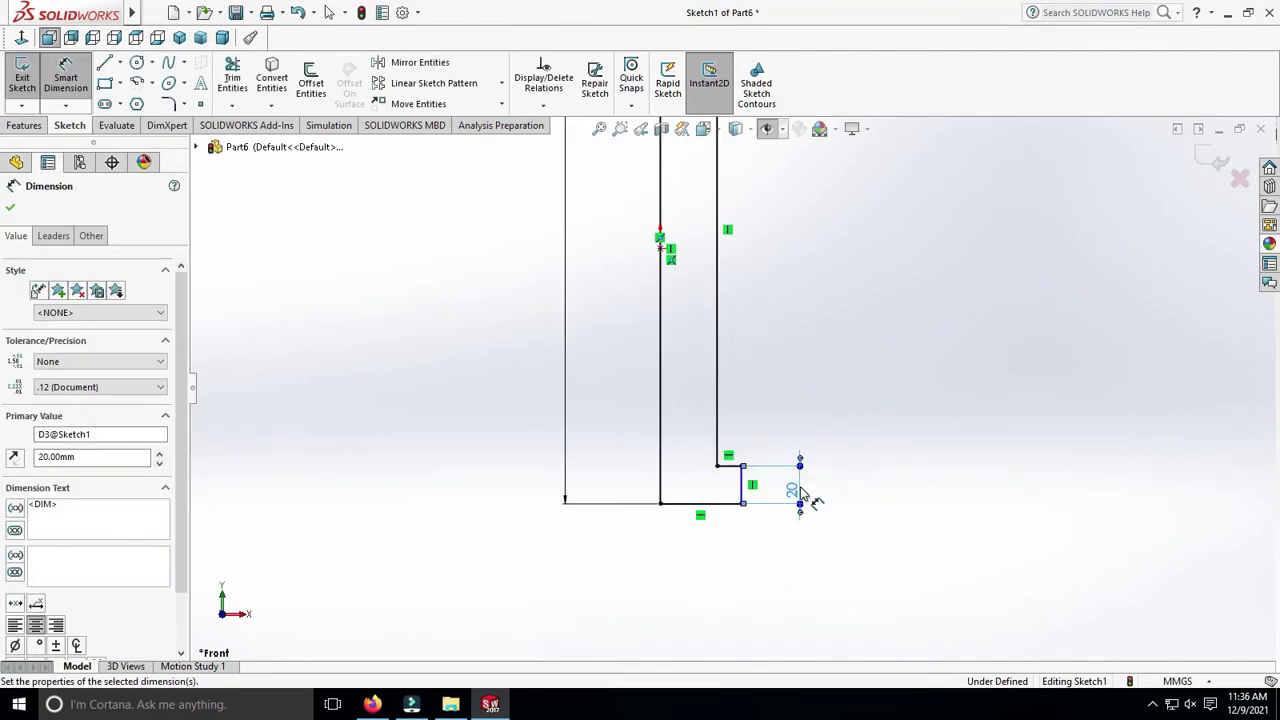
click(720, 503)
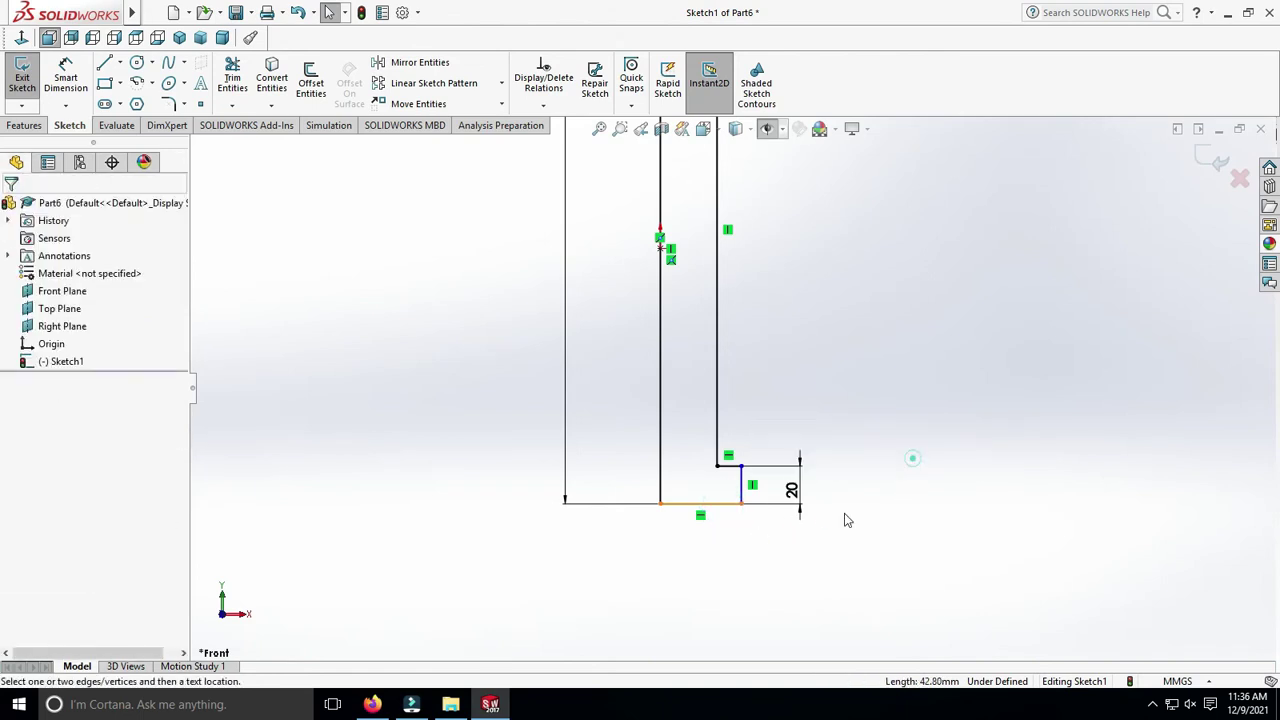
click(714, 565)
text(50)
key(Return)
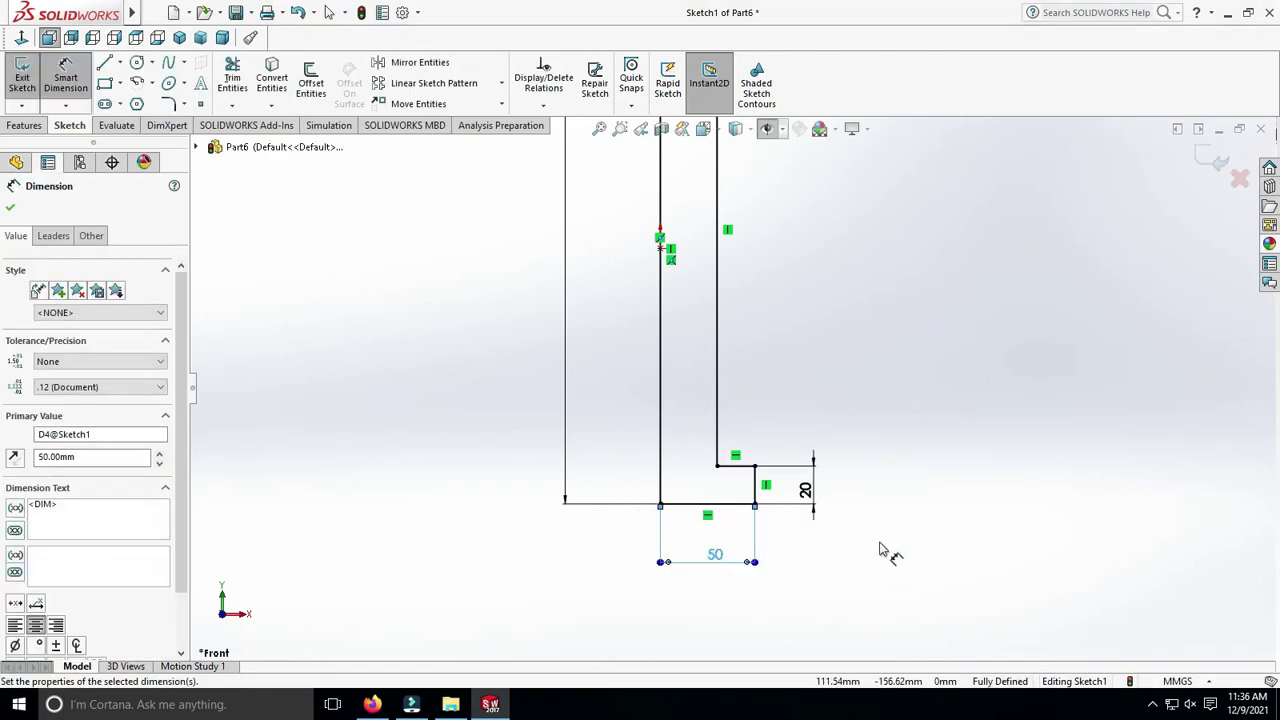
key(Escape)
key(f)
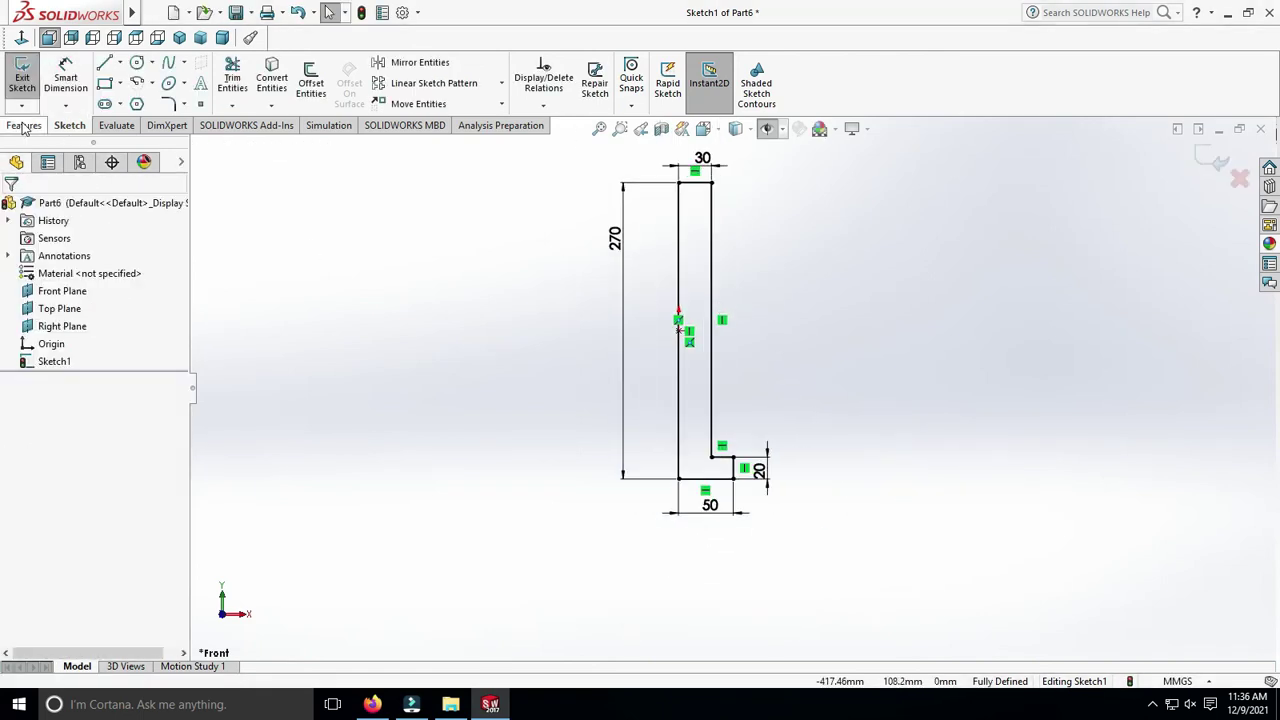
Revolve the profile 360° about the centre line into the flanged shaft.
click(24, 125)
click(78, 85)
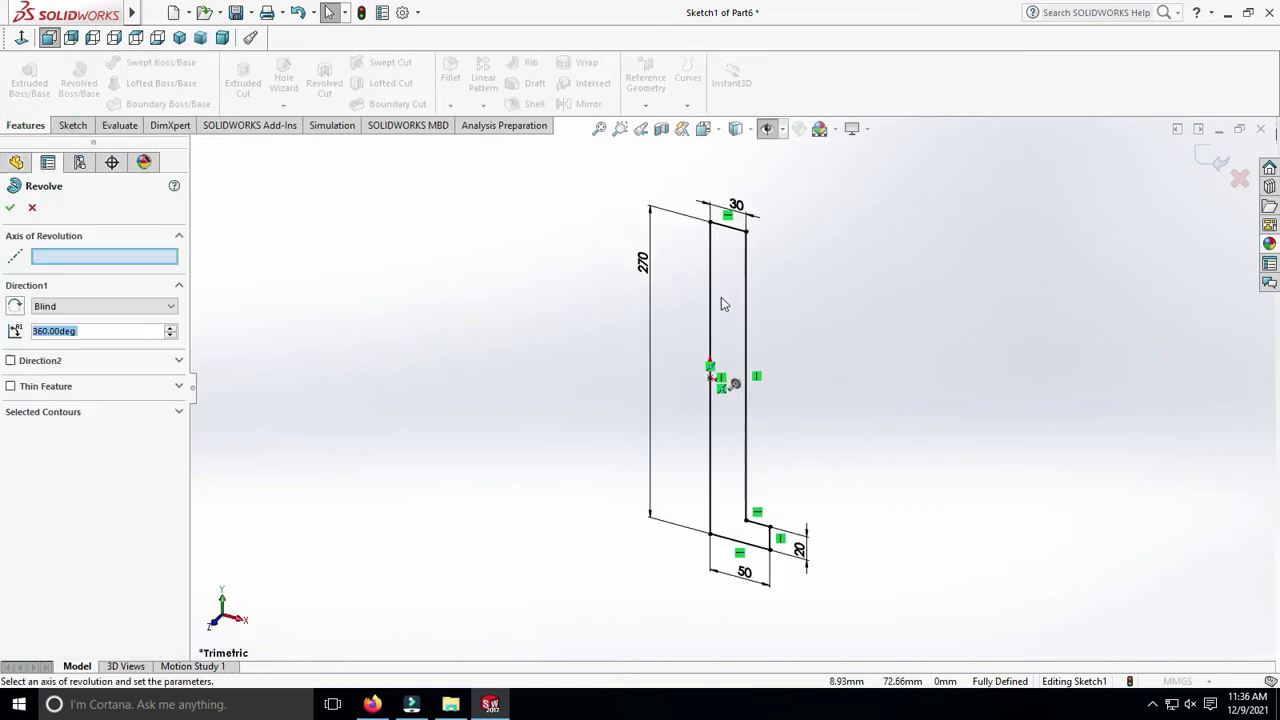
click(711, 287)
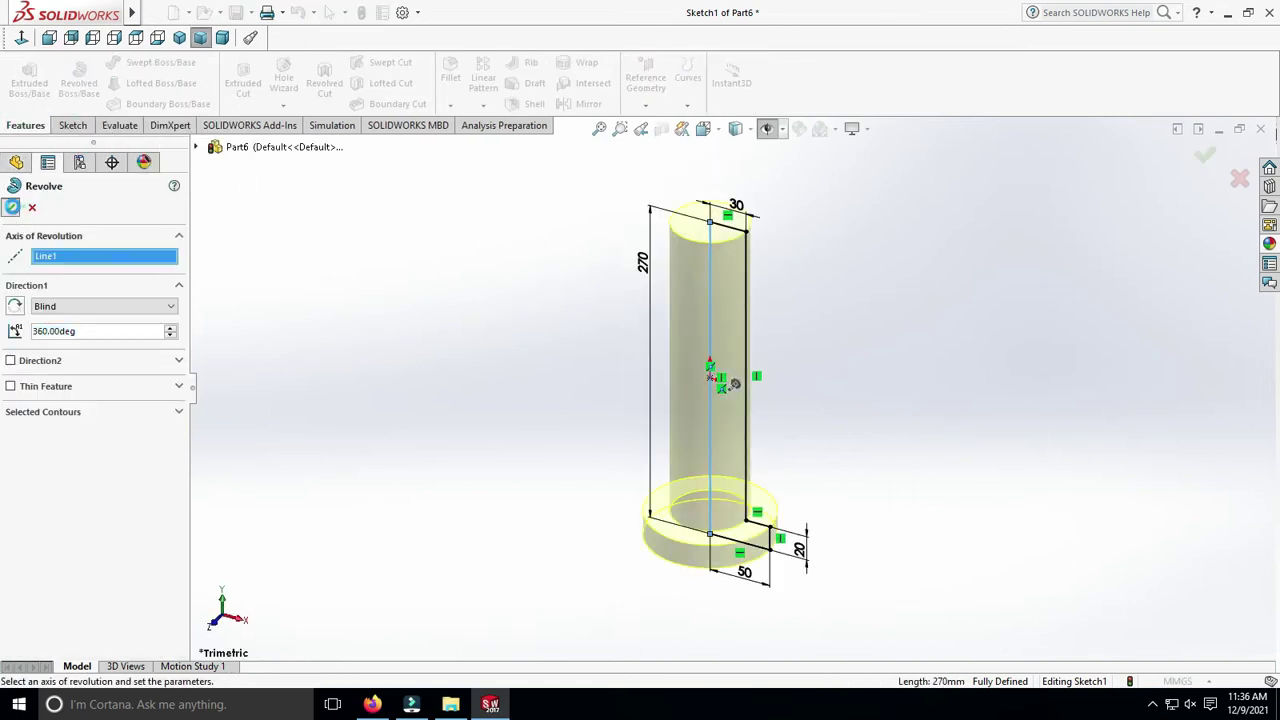
key(Return)
middle_drag(452, 429, 782, 456)
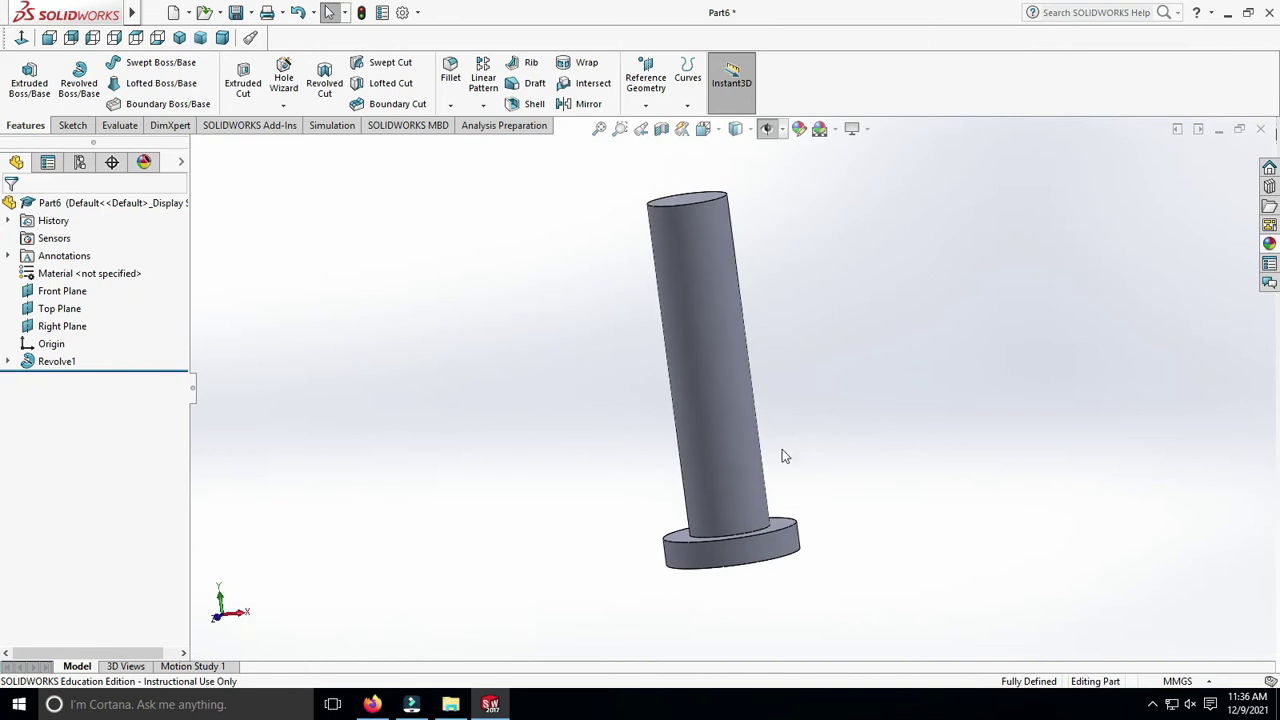
click(767, 129)
middle_drag(887, 291, 965, 338)
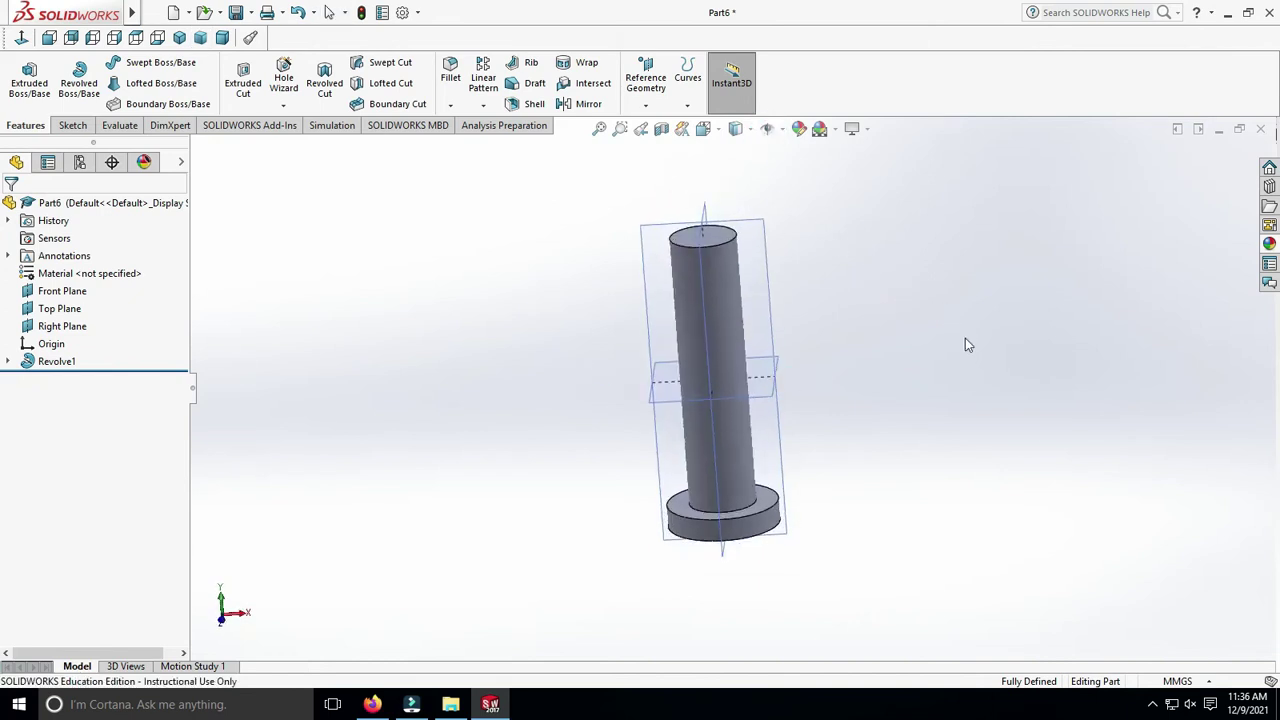
Create reference axis Axis1 at the intersection of the Top and Right planes.
click(646, 106)
click(655, 146)
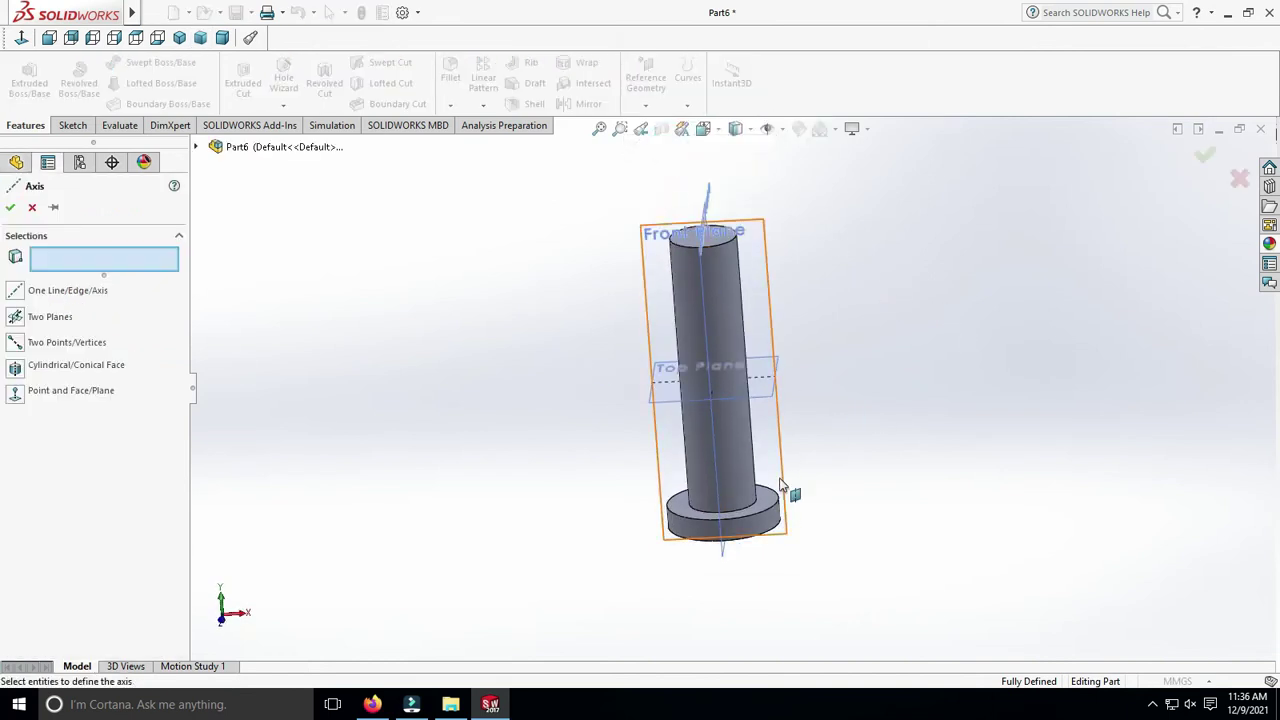
click(665, 397)
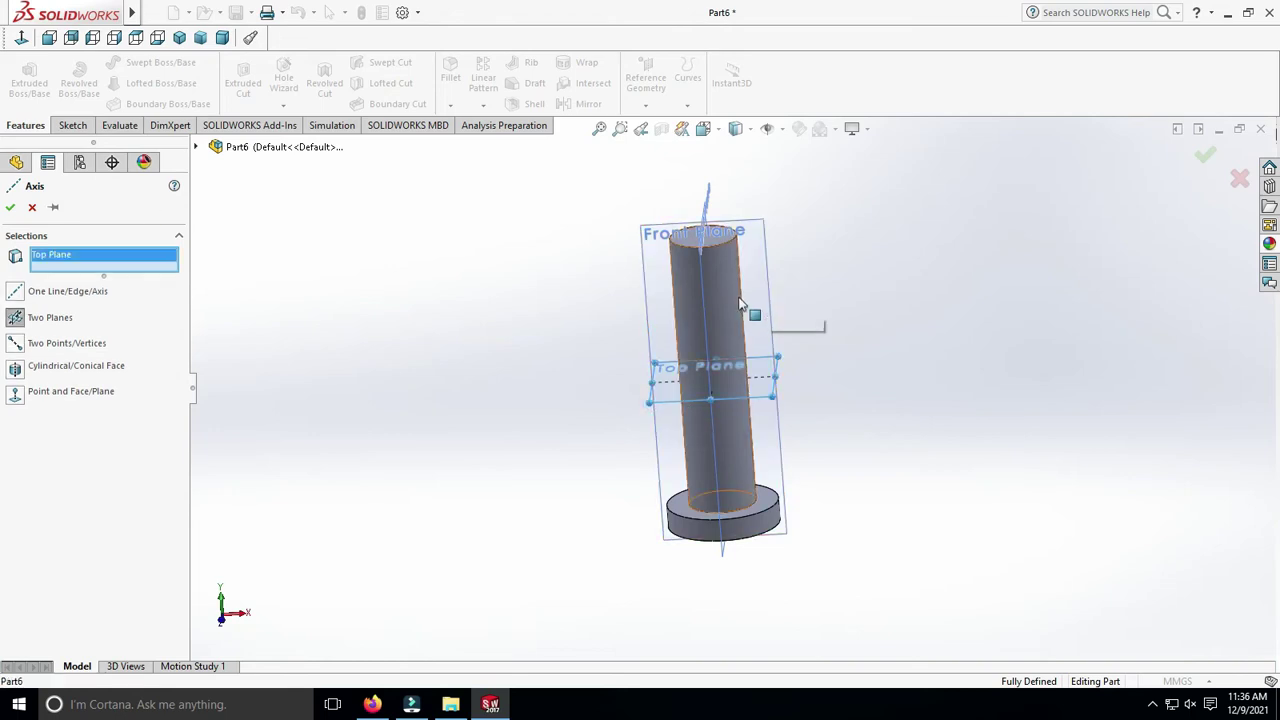
click(708, 312)
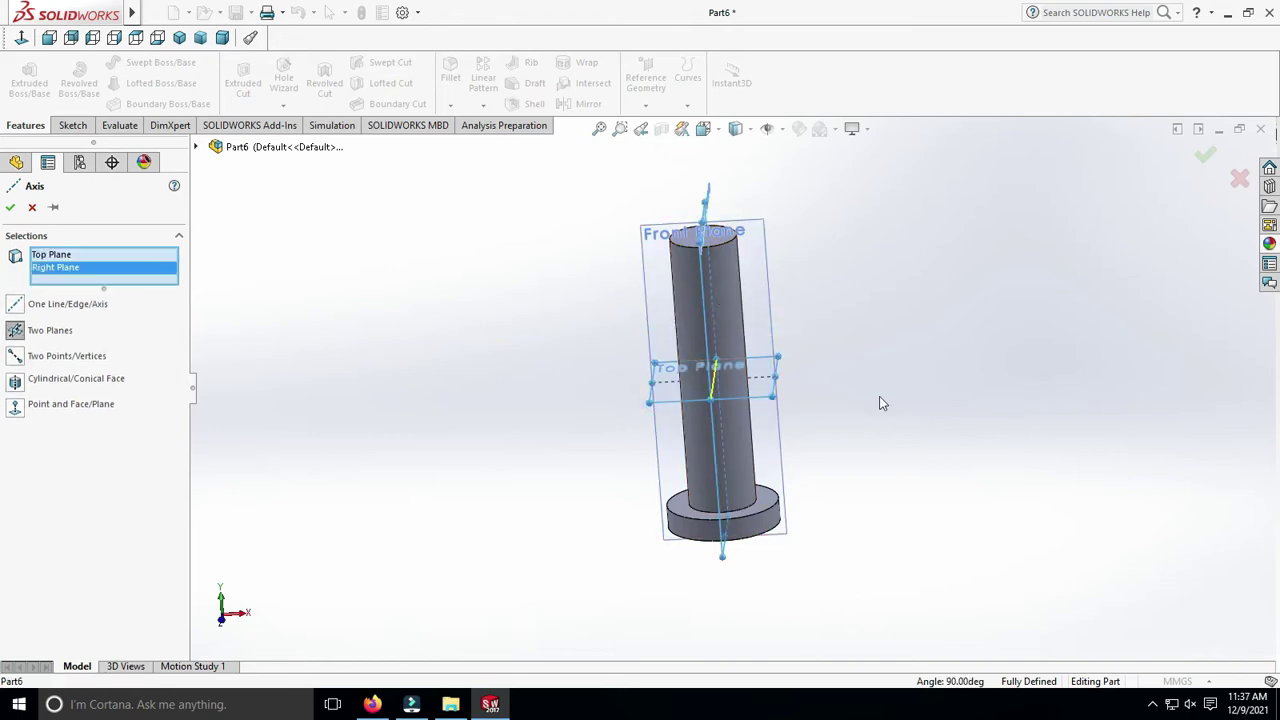
click(11, 208)
Create Plane1 through Axis1 at 10° from the Right Plane.
click(645, 104)
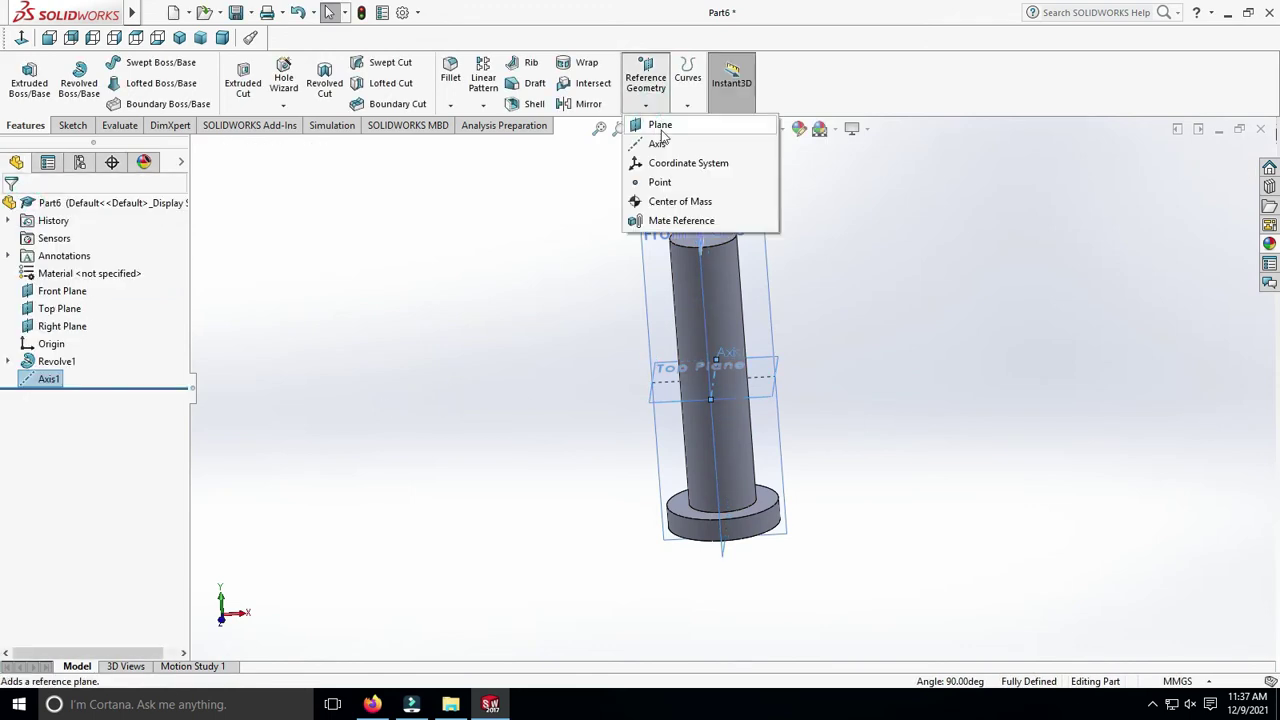
click(658, 123)
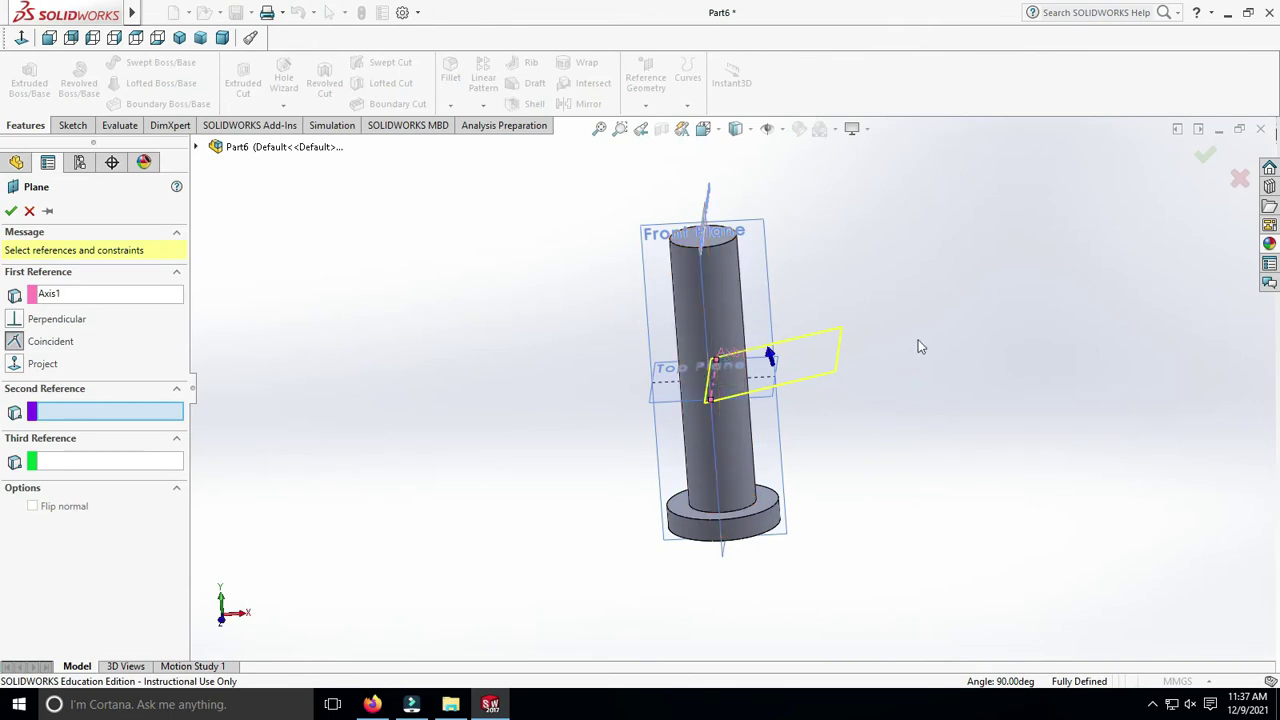
mouse_move(921, 347)
middle_down()
mouse_move(886, 337)
mouse_move(897, 374)
middle_up()
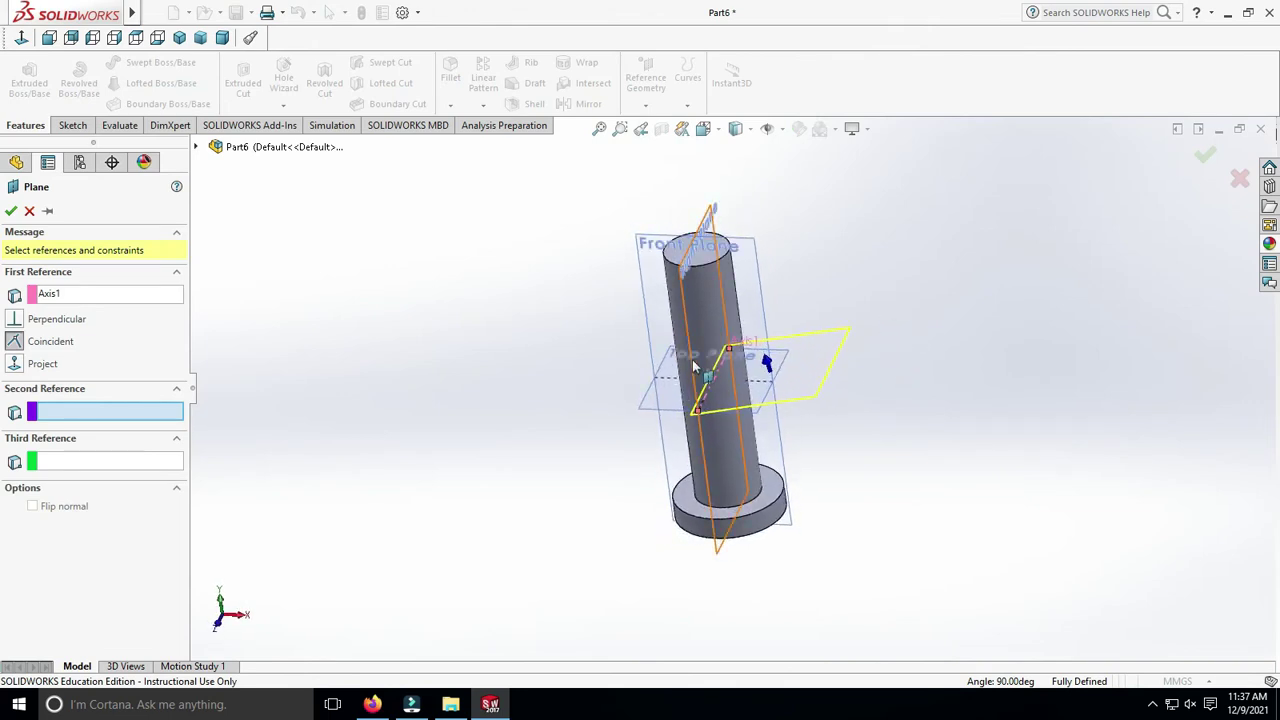
click(695, 368)
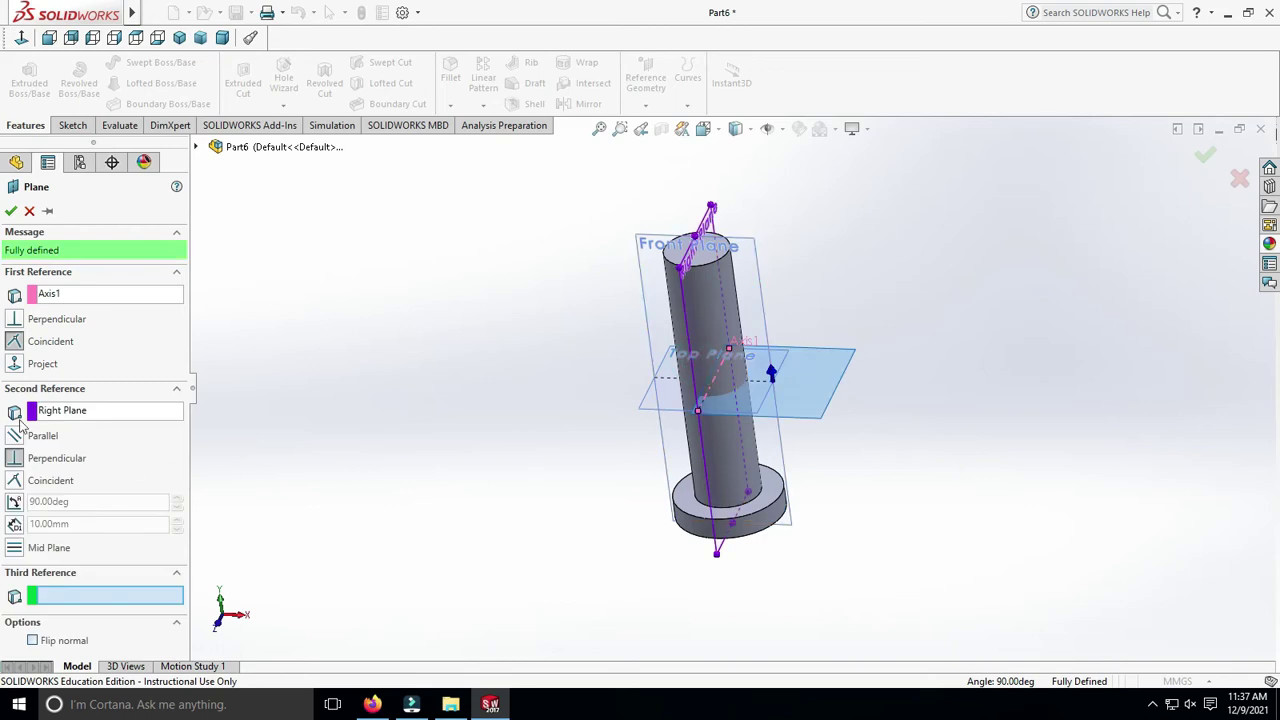
click(15, 503)
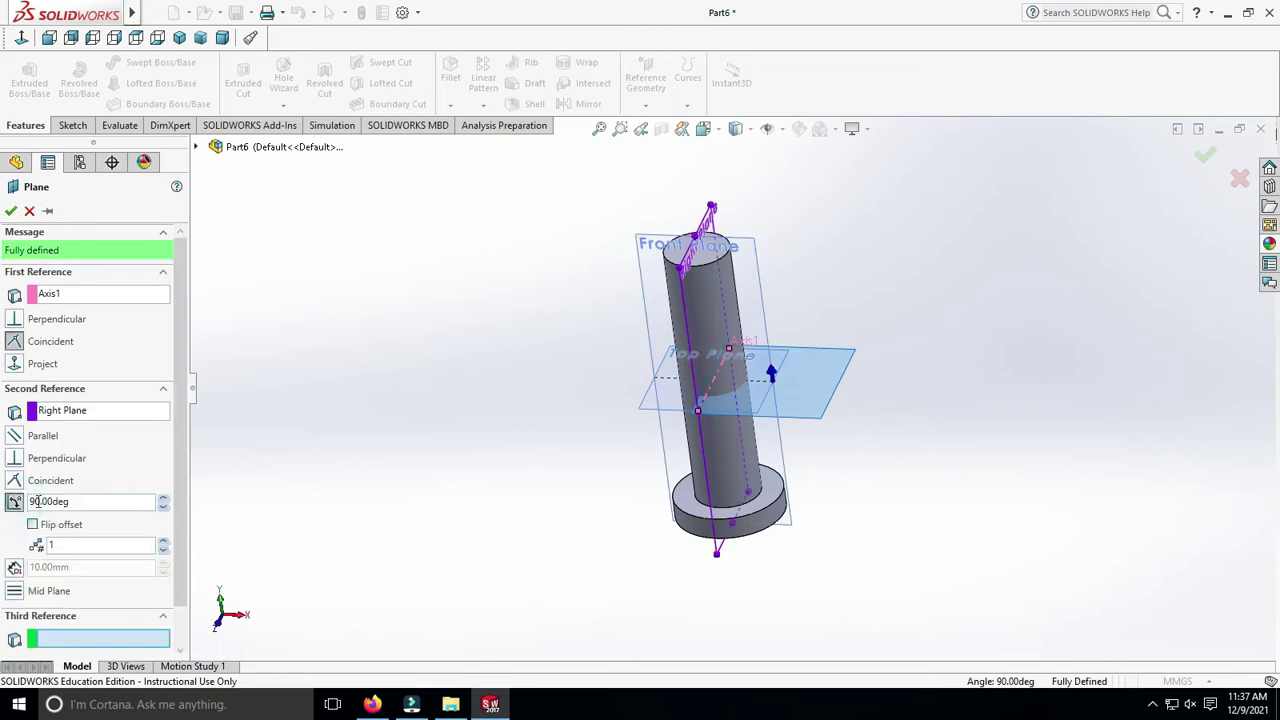
text(10)
key(Return)
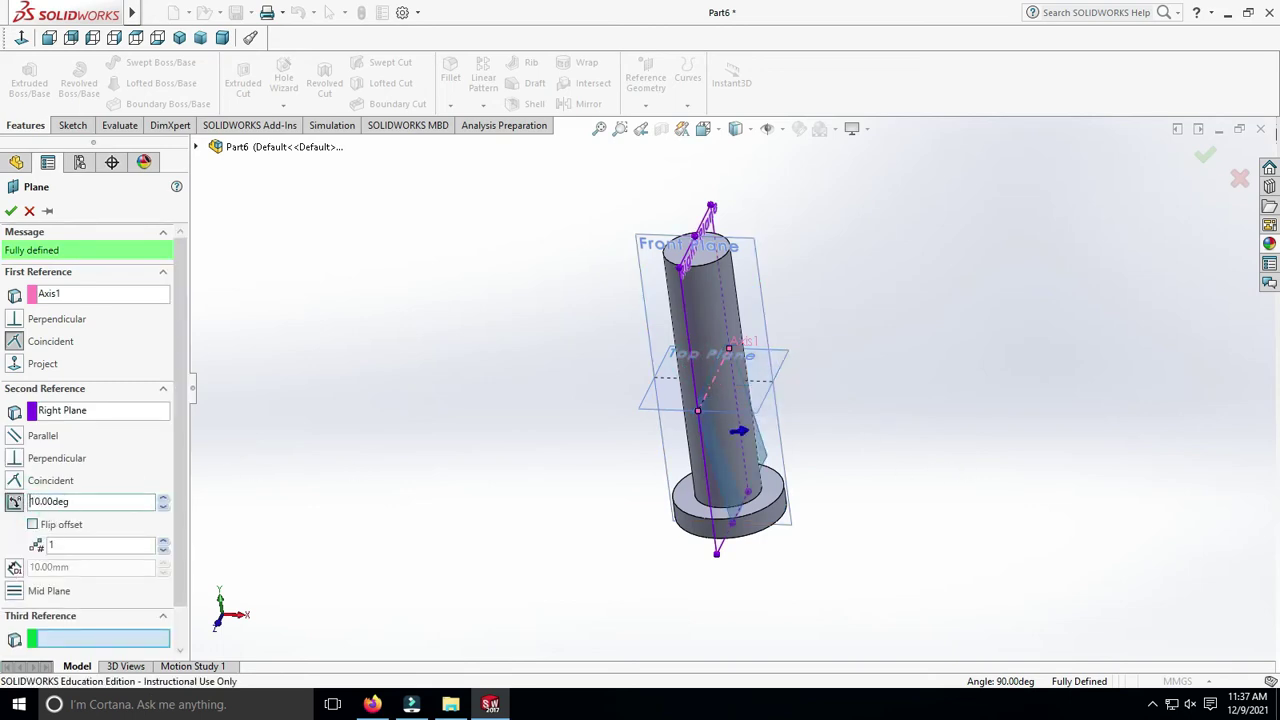
click(9, 212)
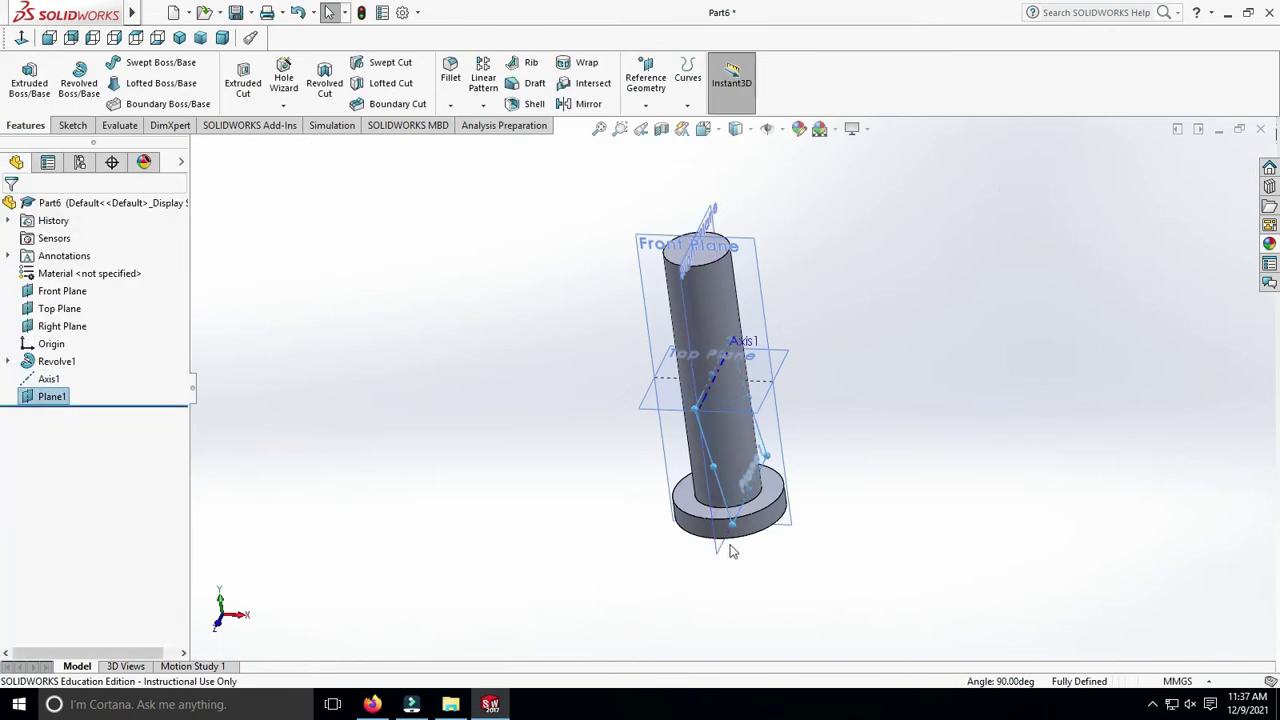
Start a sketch on Plane1, view it face-on, and hide all planes and axes.
click(78, 127)
click(22, 78)
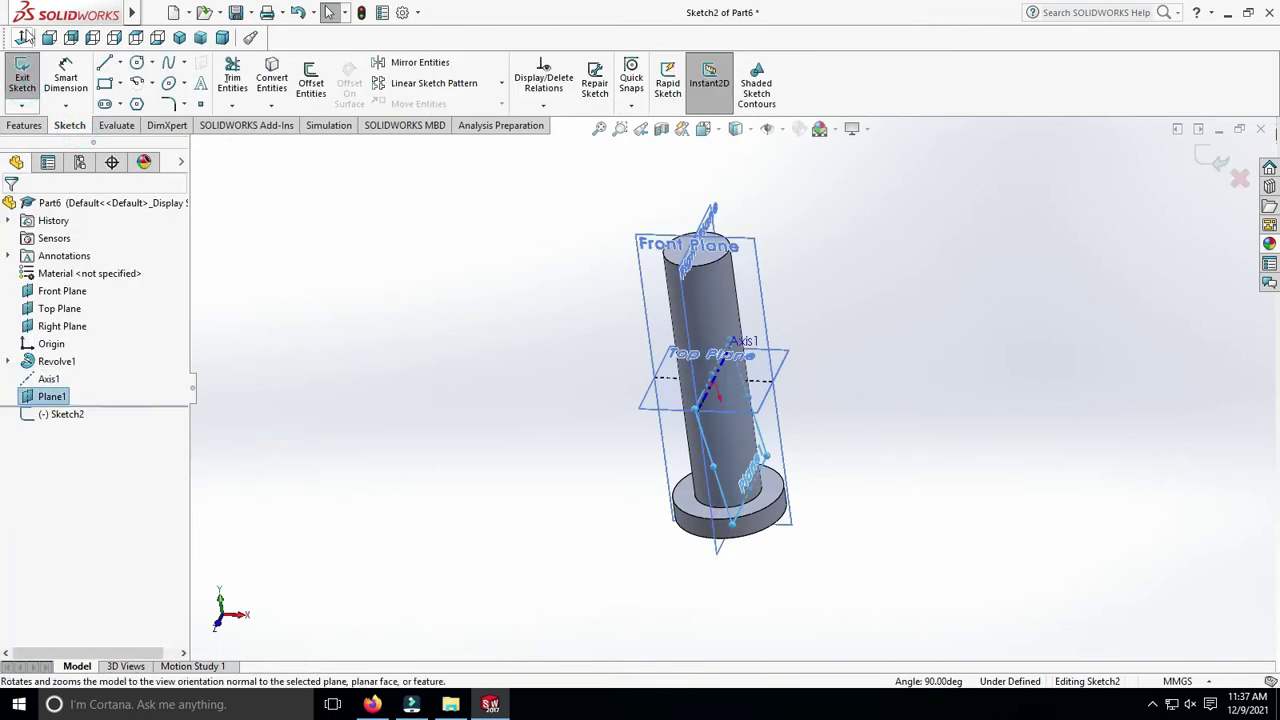
click(1062, 373)
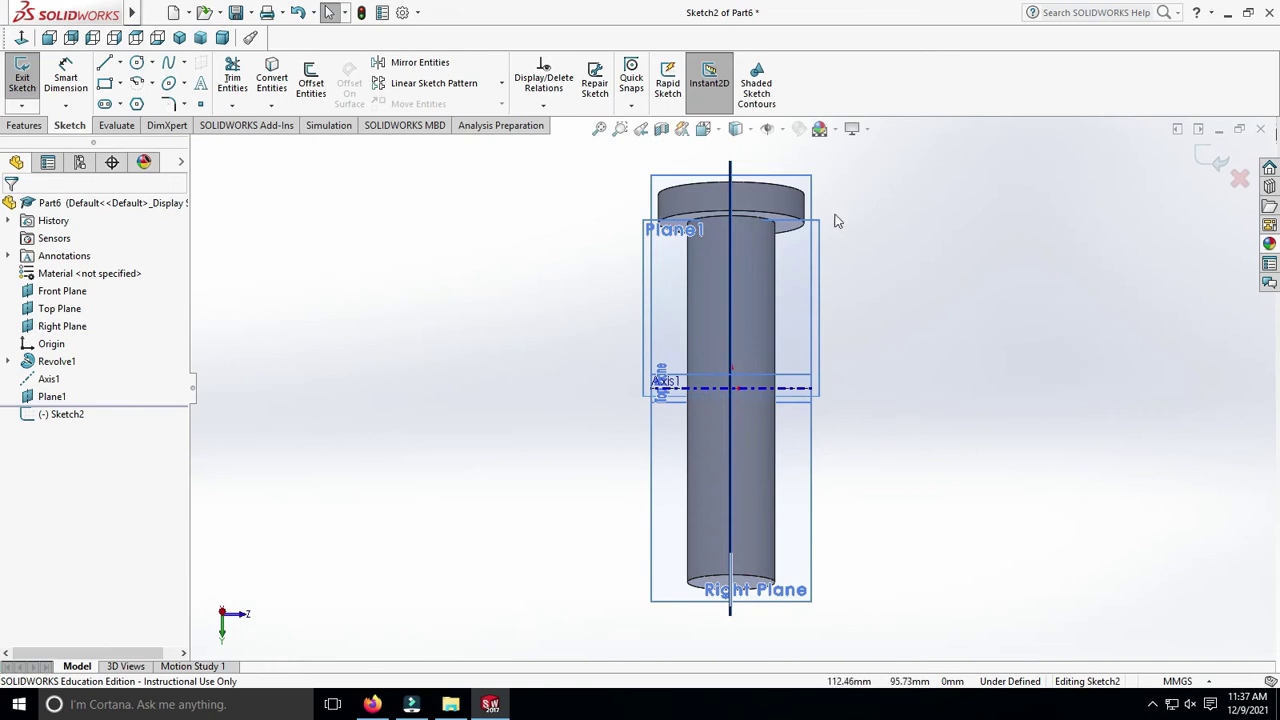
click(766, 128)
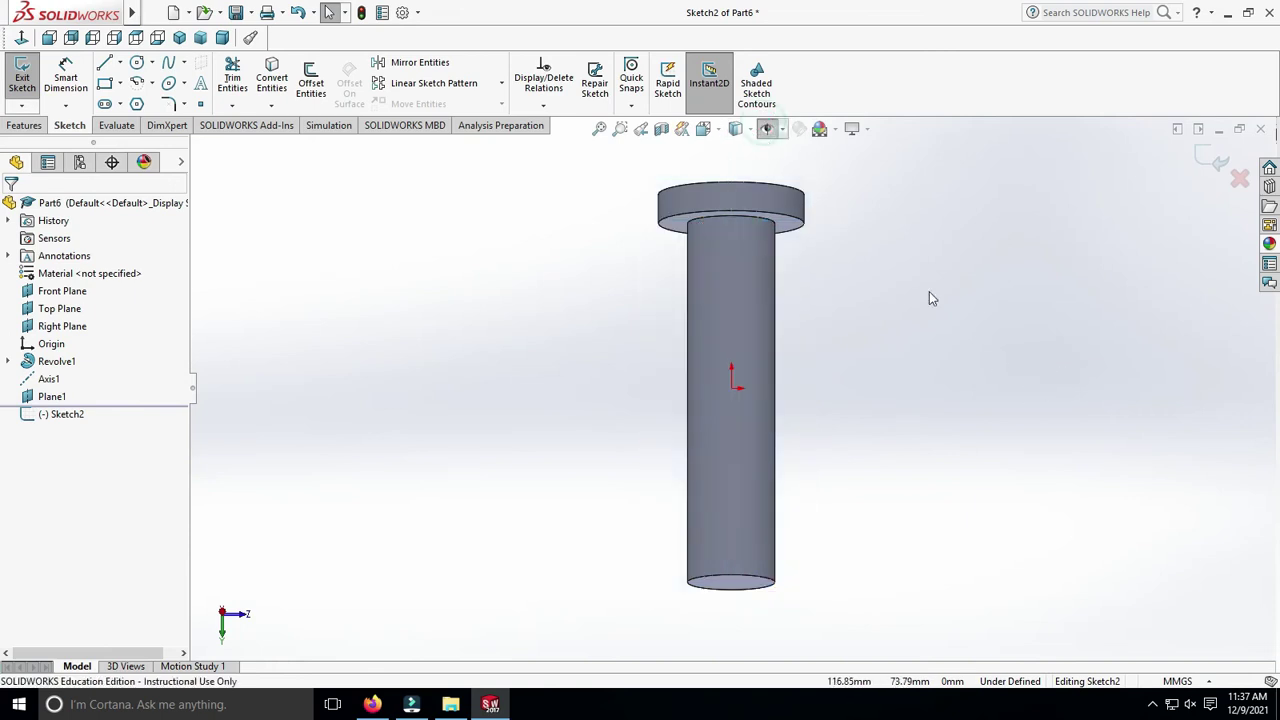
Draw a trial circle on the shaft axis and dimension it Ø70.
click(136, 63)
click(731, 486)
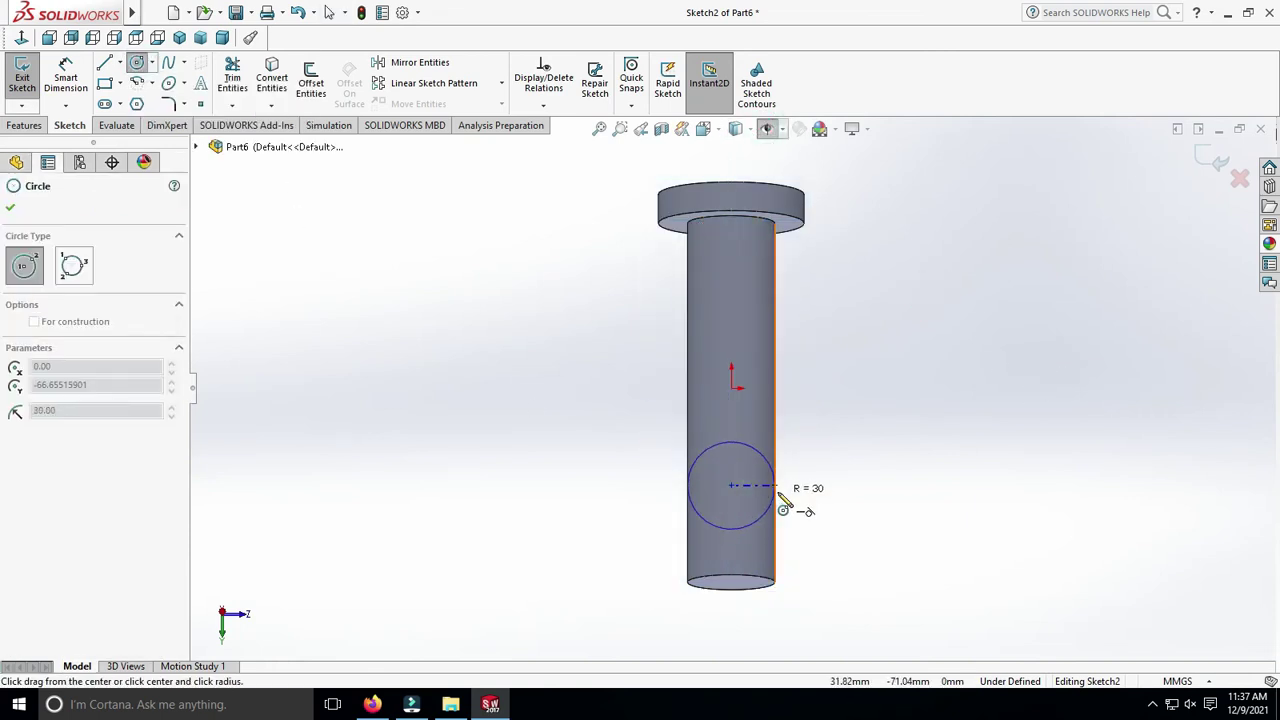
click(774, 486)
key(Escape)
click(65, 80)
click(762, 453)
click(869, 440)
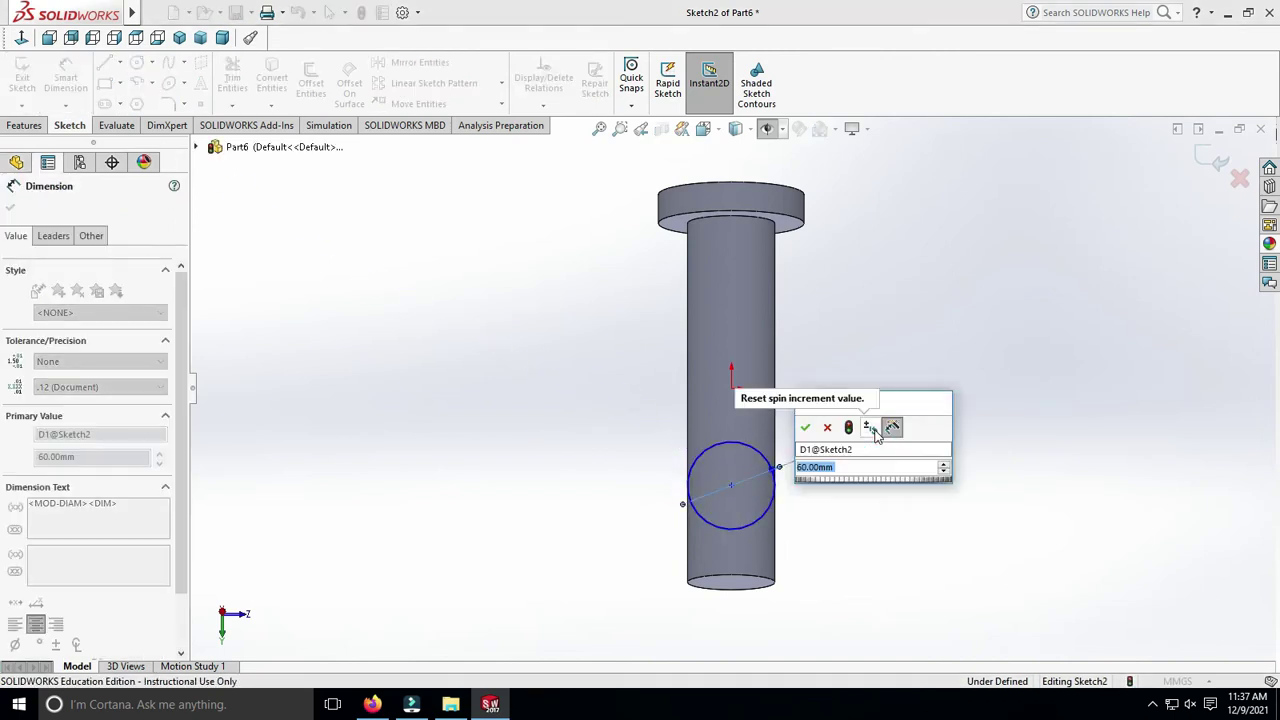
text(70)
key(Return)
key(Escape)
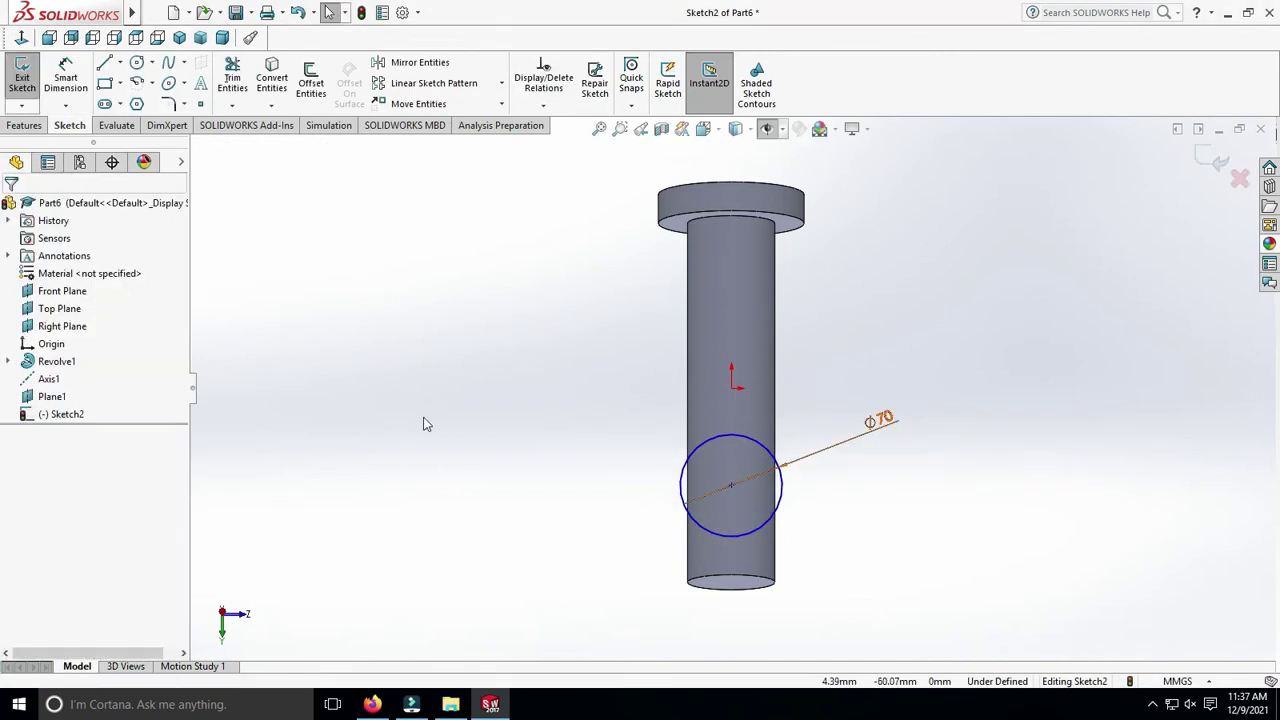
Dimension its centre 100 from the origin, then undo the trial circle and dimensions.
click(70, 74)
click(733, 389)
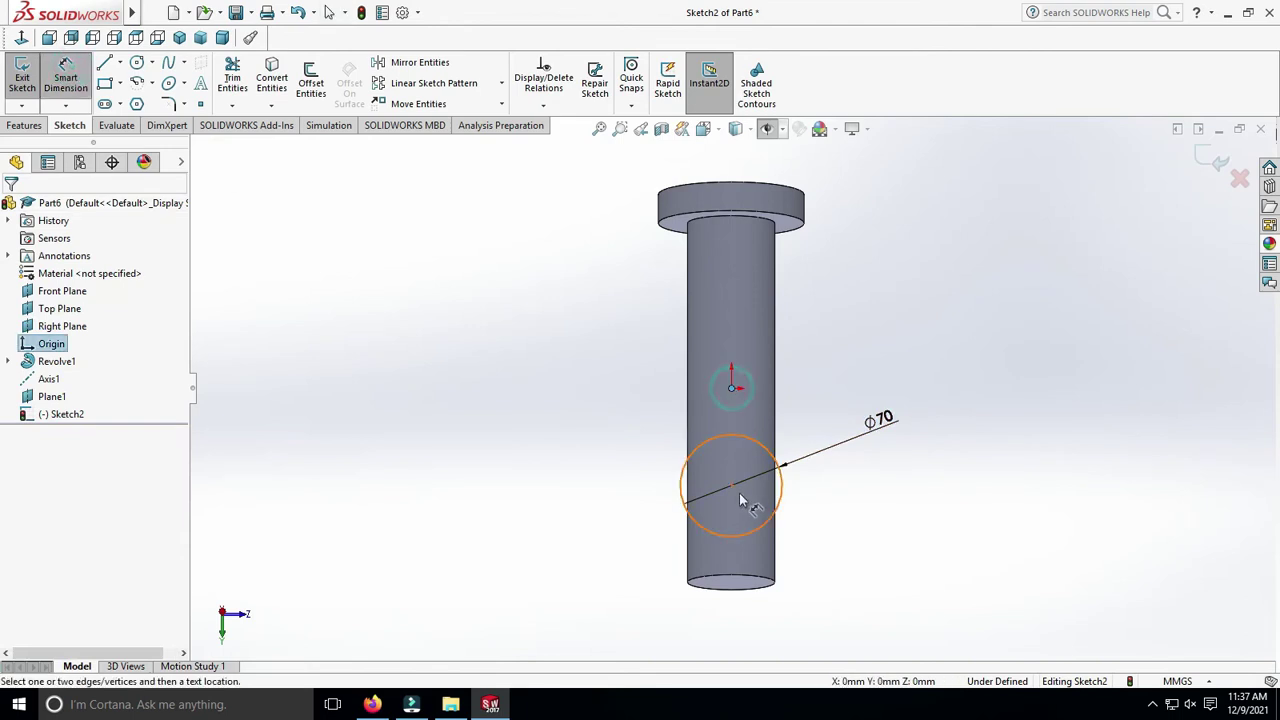
click(731, 489)
click(940, 458)
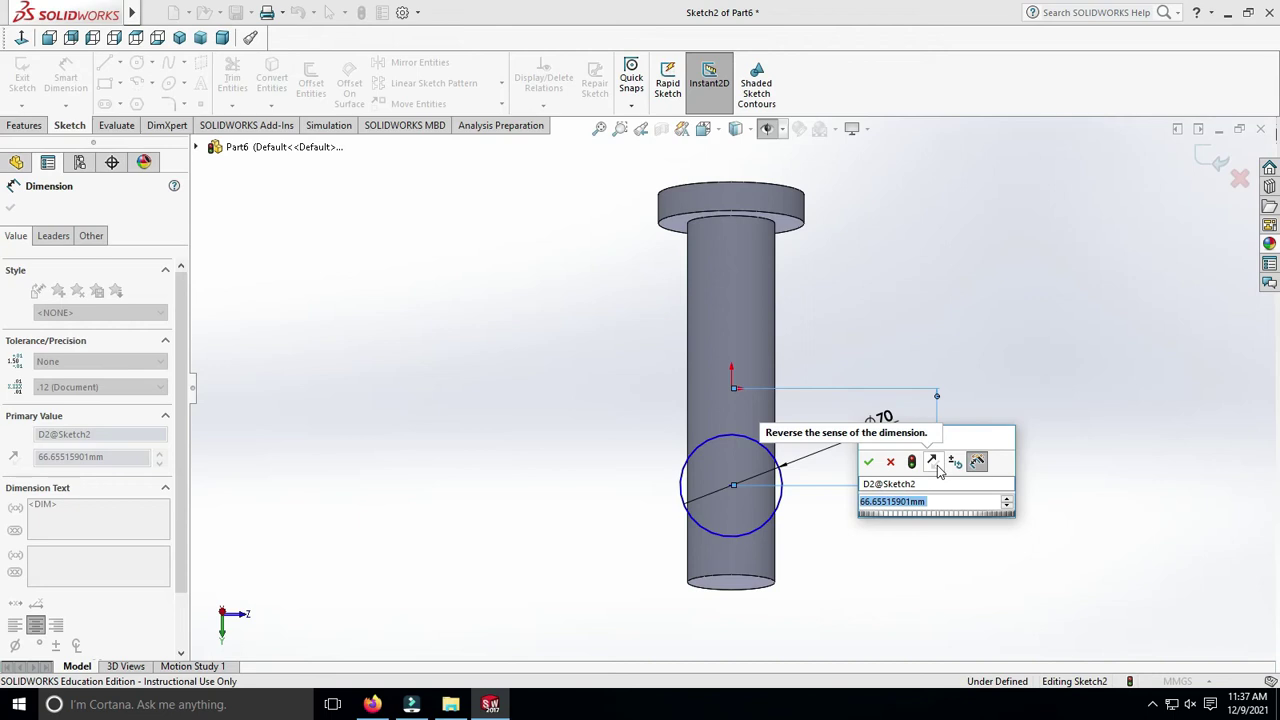
text(100)
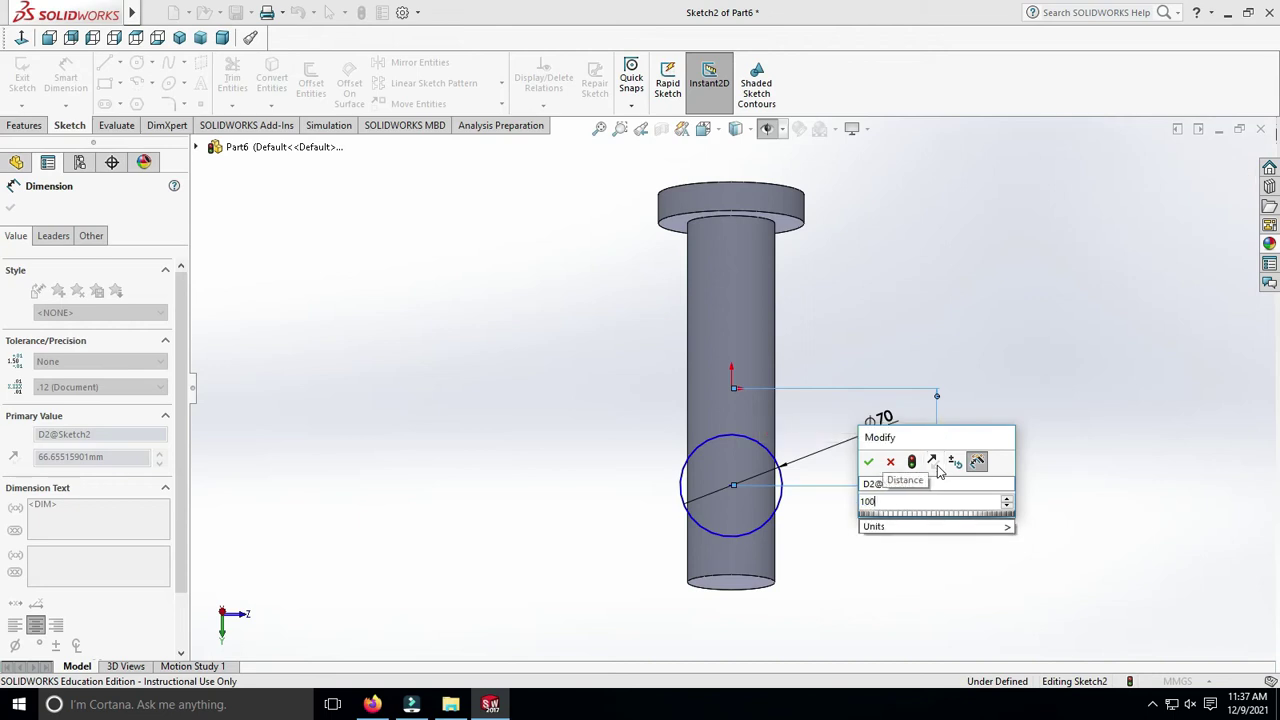
key(Return)
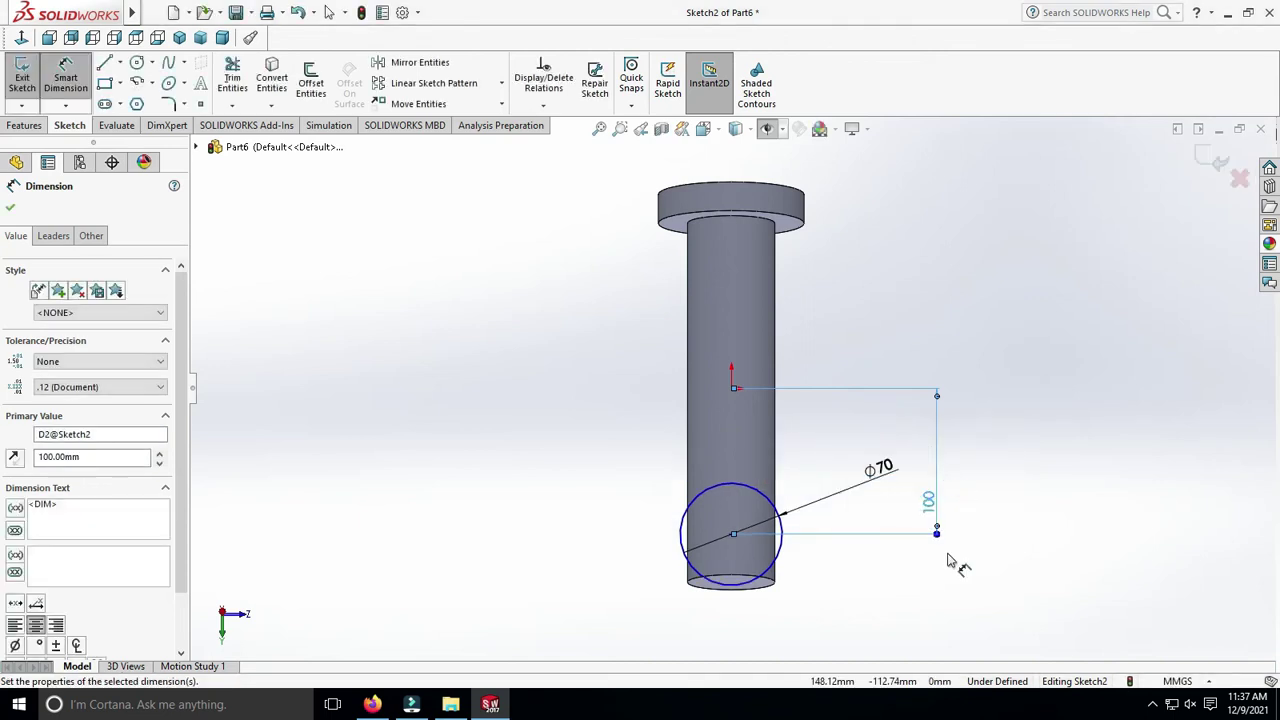
key(Escape)
key(ctrl+z)
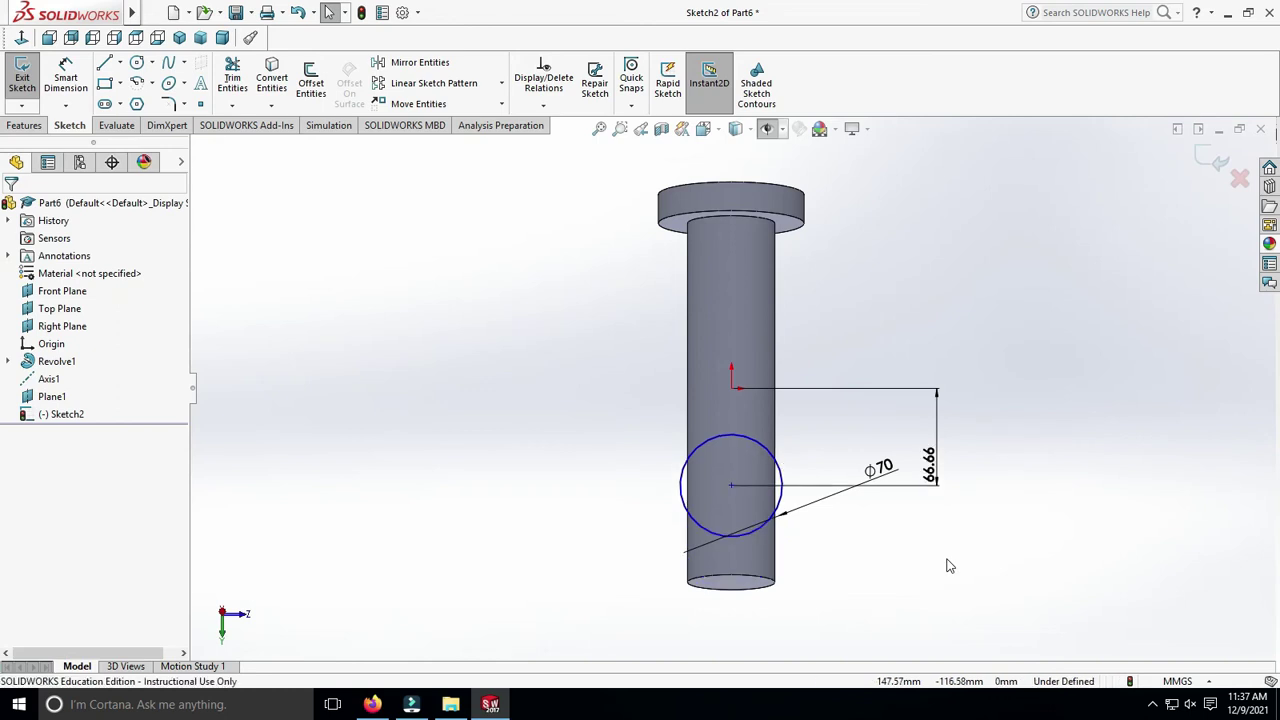
key(ctrl+z)
key(ctrl+z)
key(ctrl+z)
key(ctrl+z)
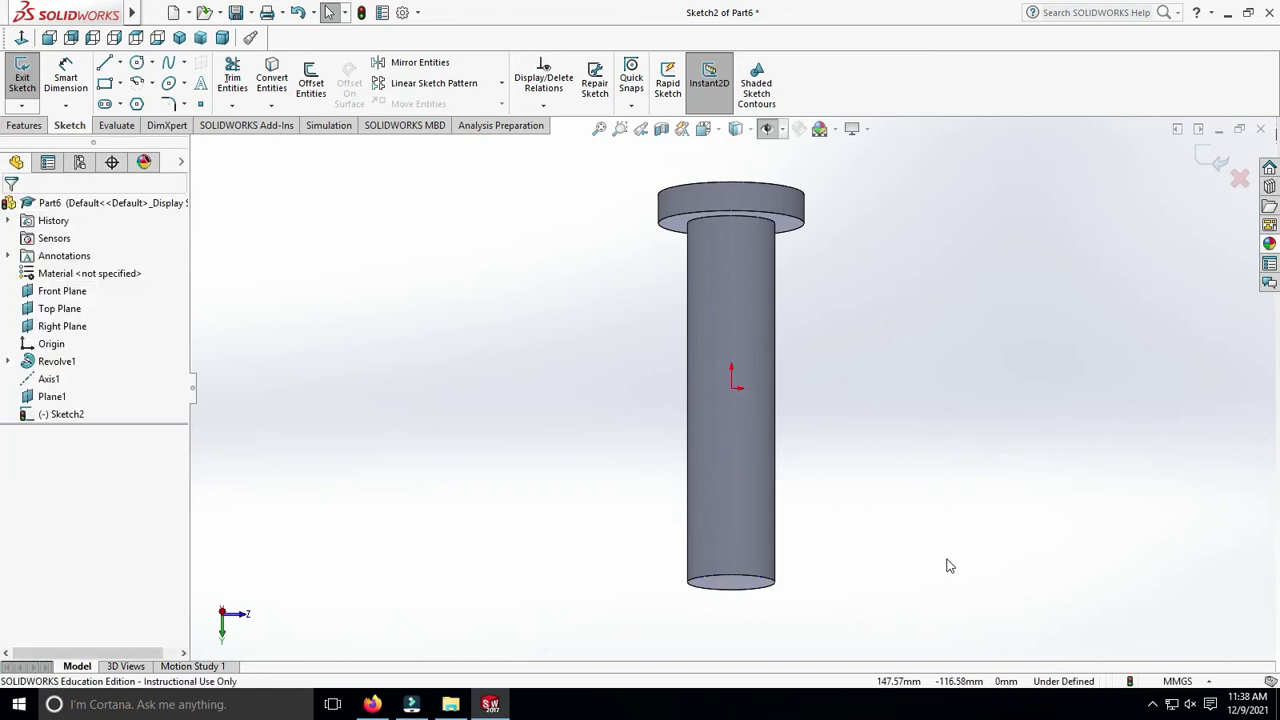
Draw a circle on the shaft axis and dimension it Ø70.
click(137, 63)
click(731, 470)
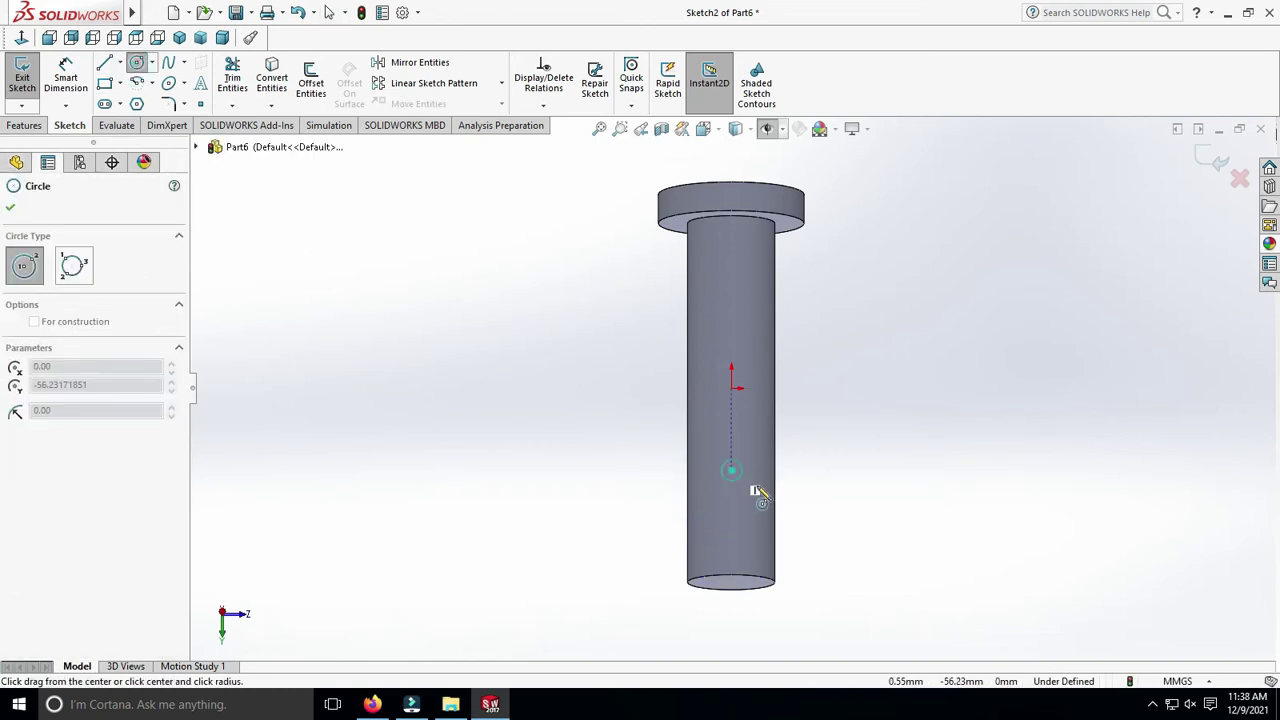
click(771, 491)
key(Escape)
click(65, 80)
click(778, 462)
click(921, 512)
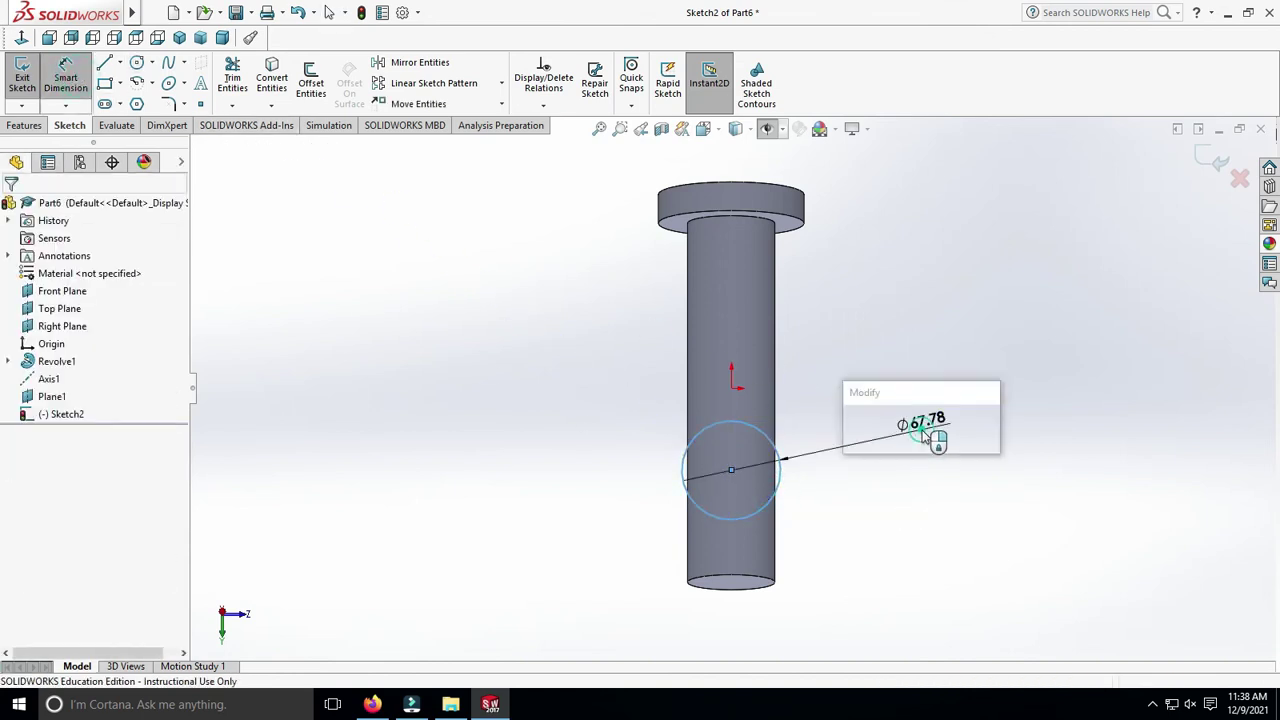
text(70)
key(Return)
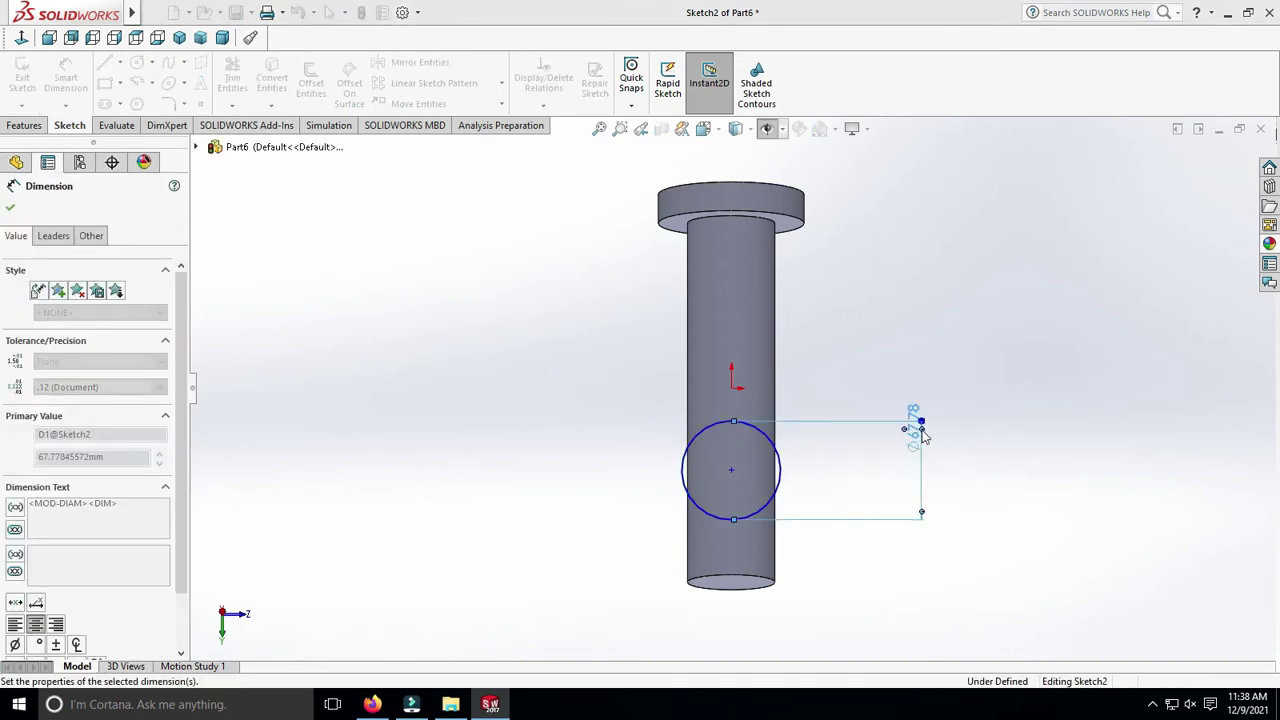
click(434, 374)
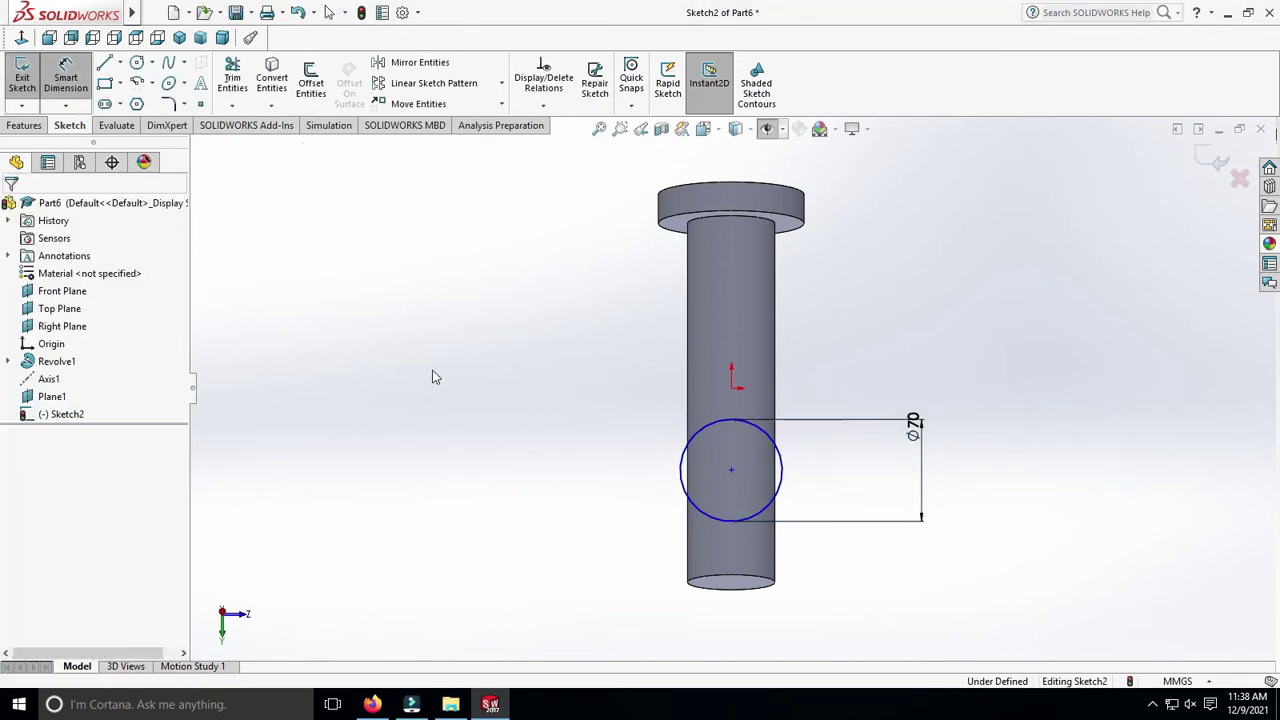
Dimension the circle centre 100 above the shaft's bottom edge.
click(731, 471)
click(603, 530)
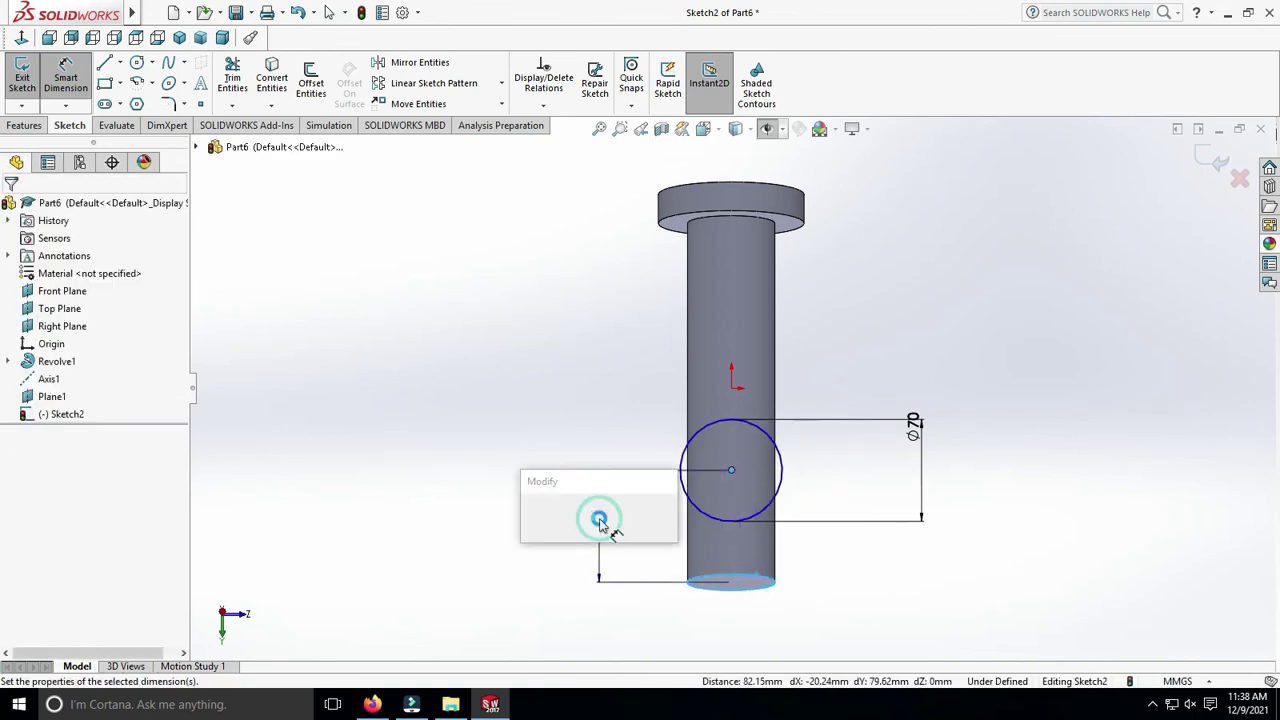
text(100)
key(Return)
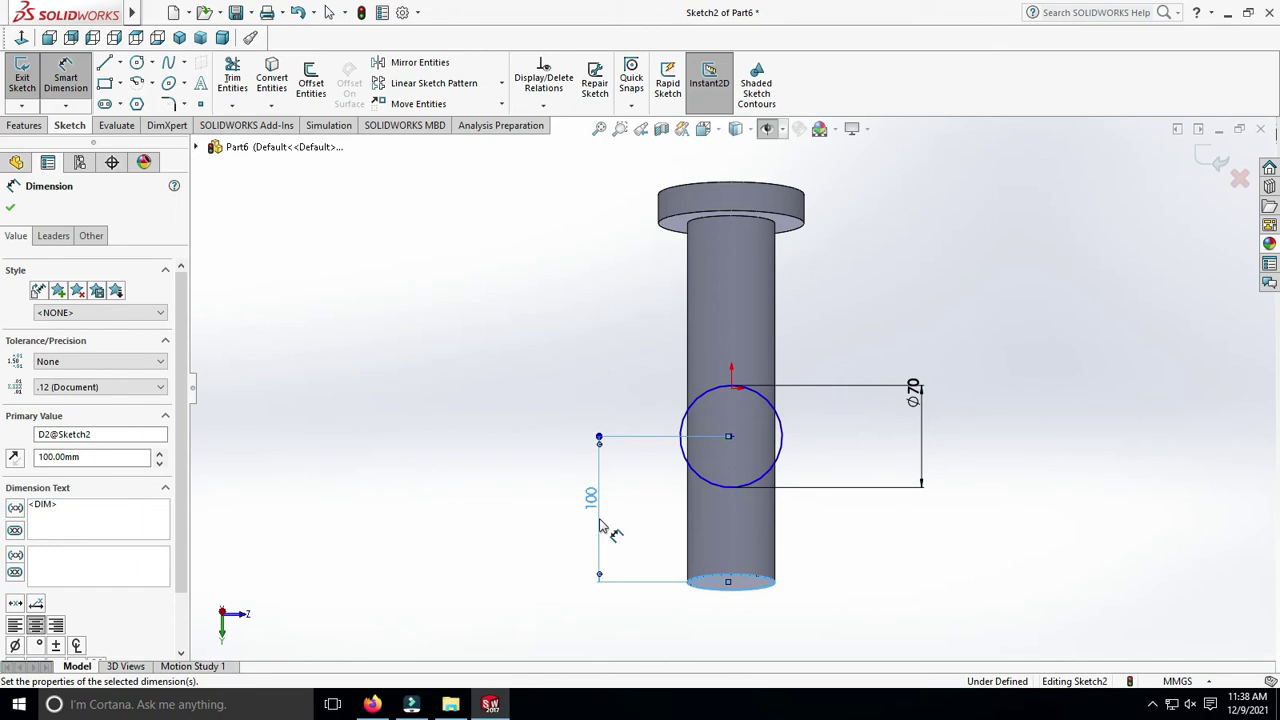
key(Escape)
Add a Vertical relation between the circle centre and the origin.
scroll(923, 534, up, 3)
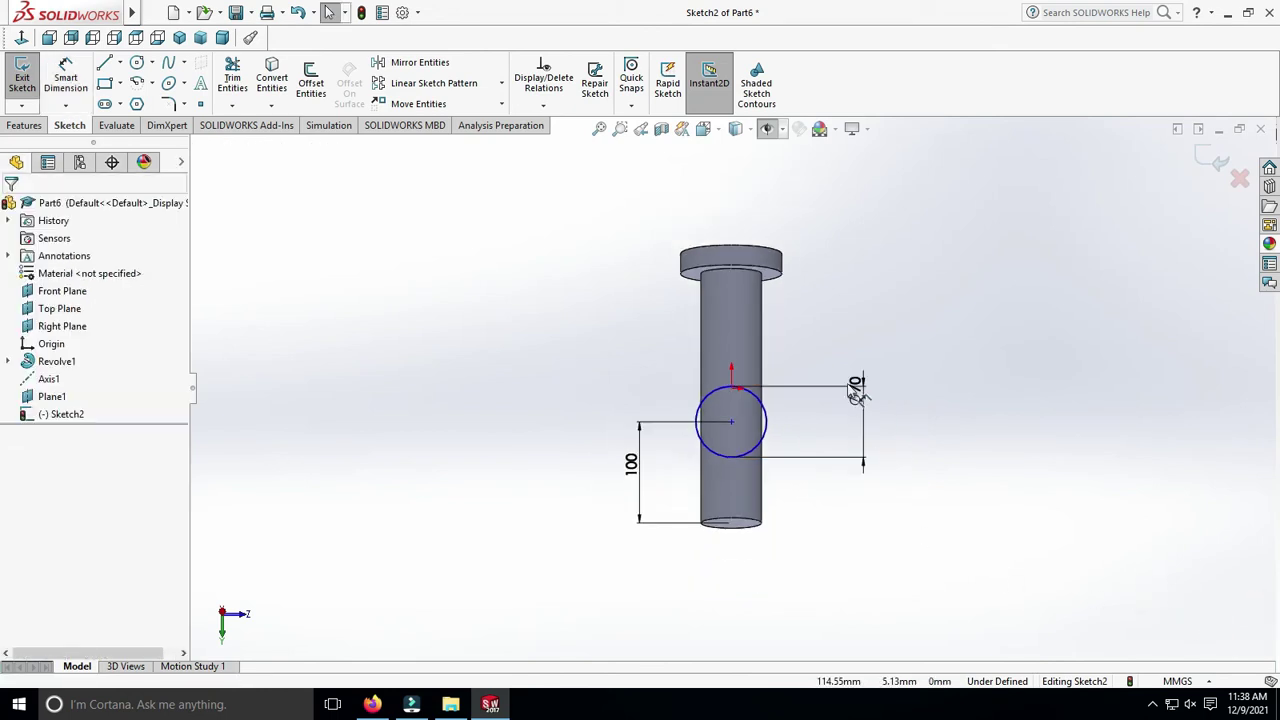
scroll(850, 400, down, 2)
click(702, 431)
ctrl+click(702, 388)
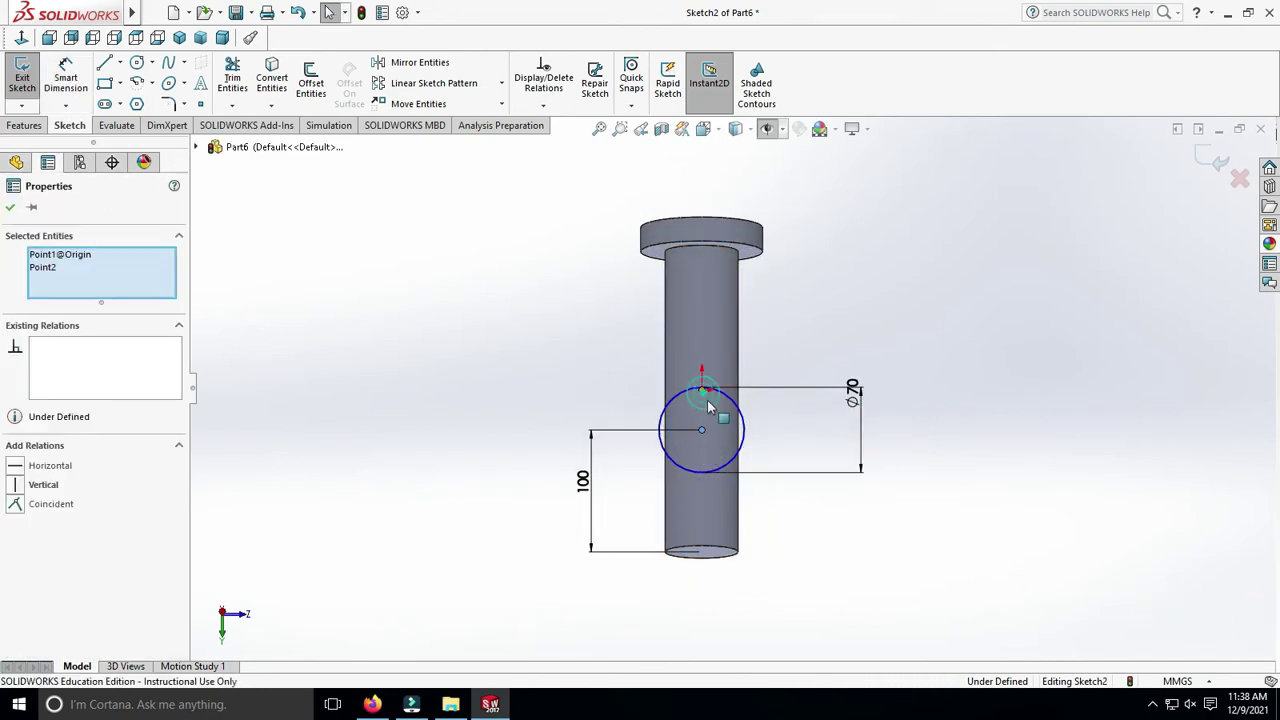
click(788, 342)
key(Escape)
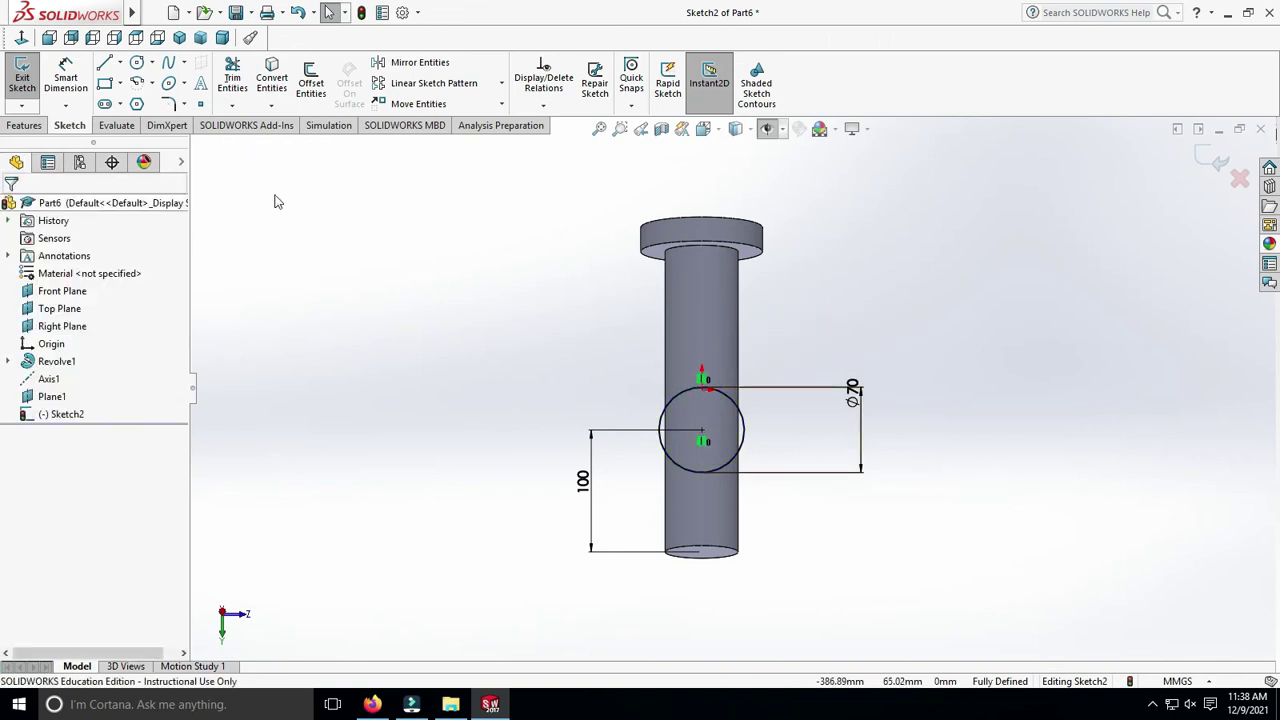
Extrude the Ø70 circle Blind to 260 mm as the side arm.
click(24, 125)
click(29, 80)
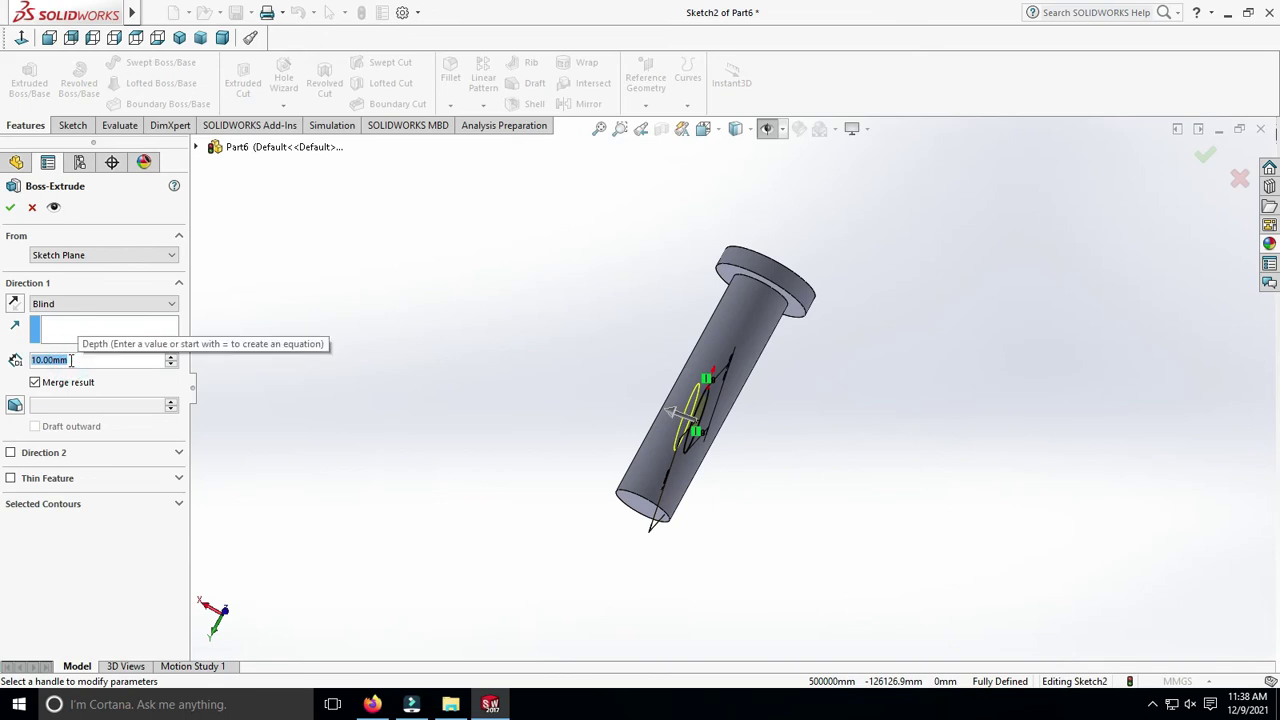
text(260)
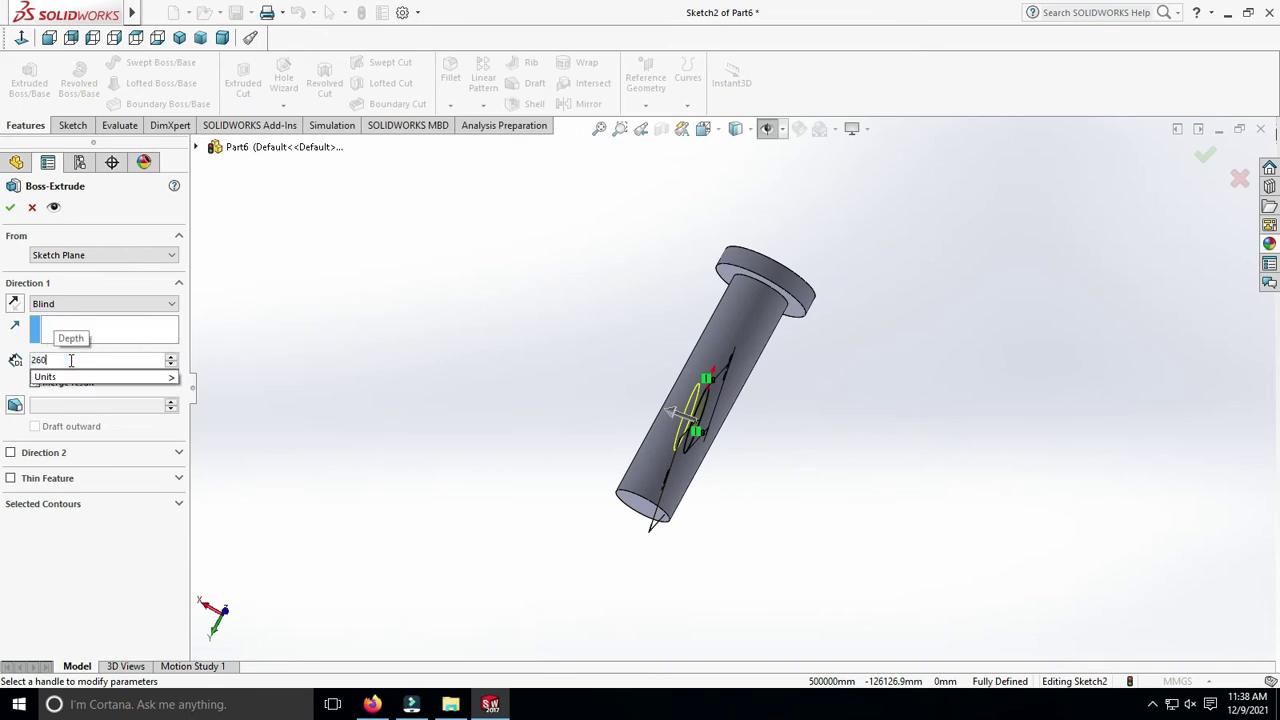
key(Return)
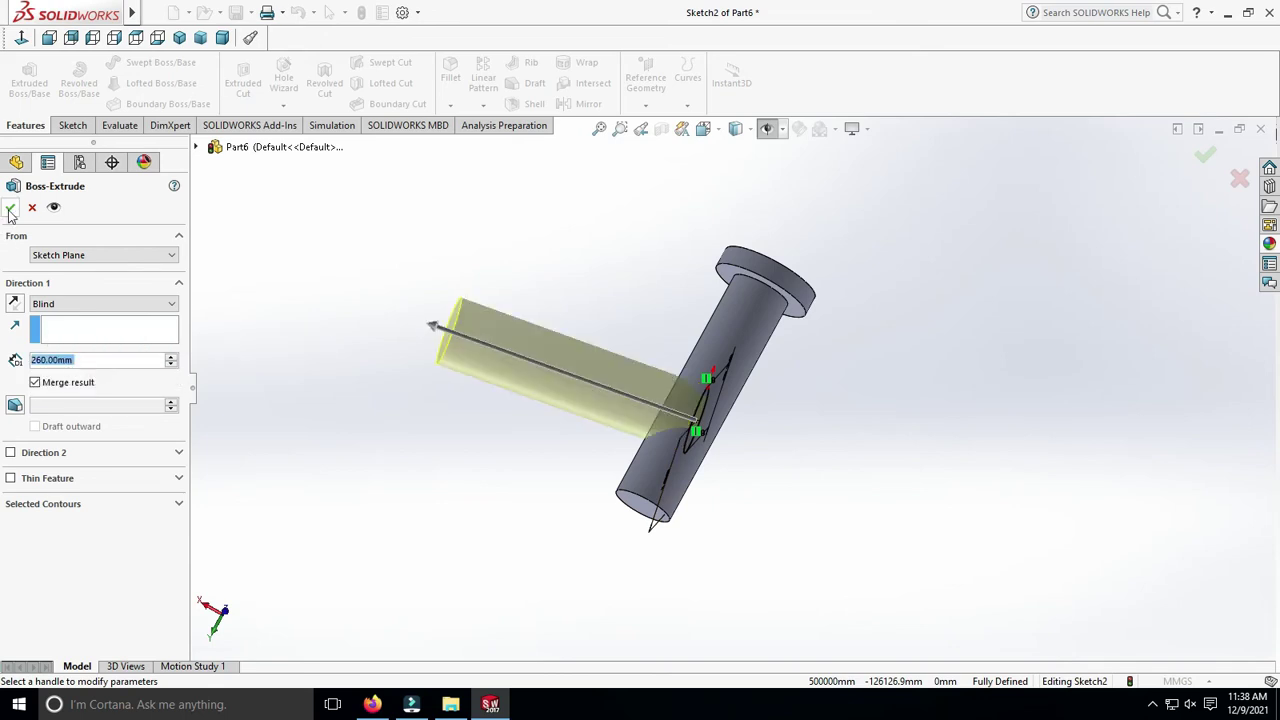
click(10, 209)
mouse_move(473, 482)
middle_down()
mouse_move(487, 466)
mouse_move(686, 434)
middle_up()
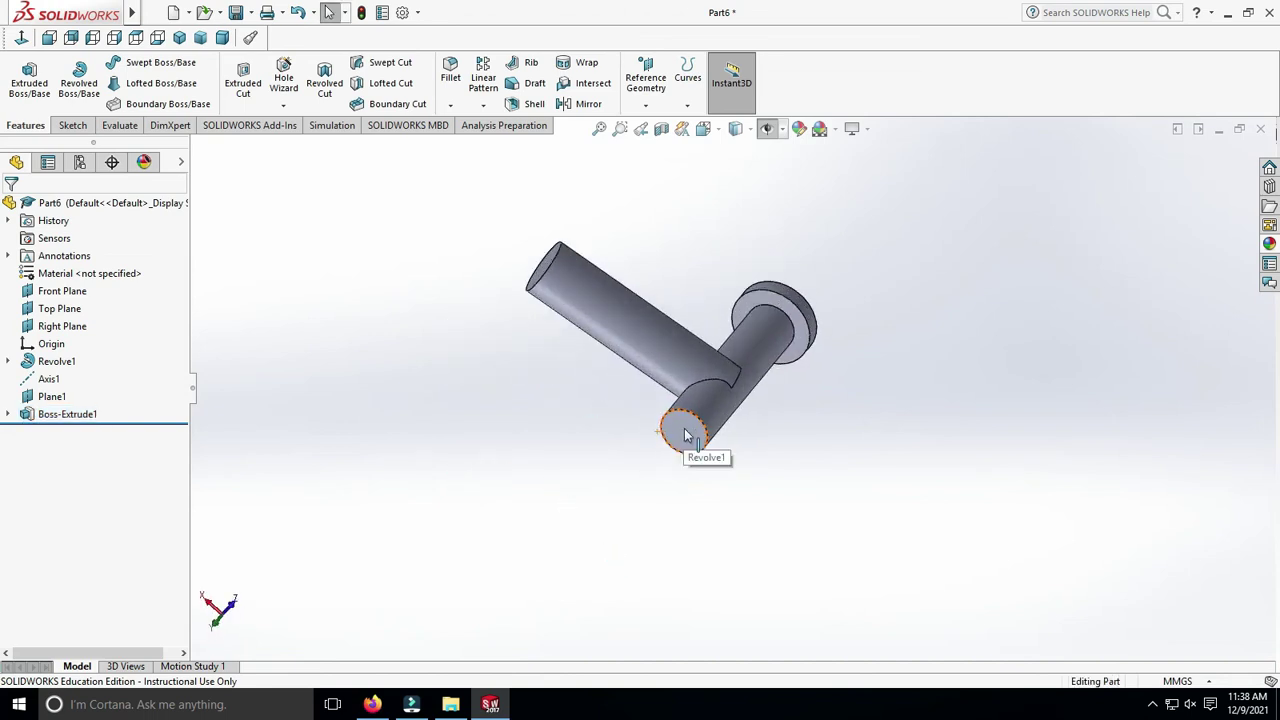
click(686, 434)
Sketch a Ø40 circle at the origin on the shaft's end face.
click(70, 125)
click(22, 77)
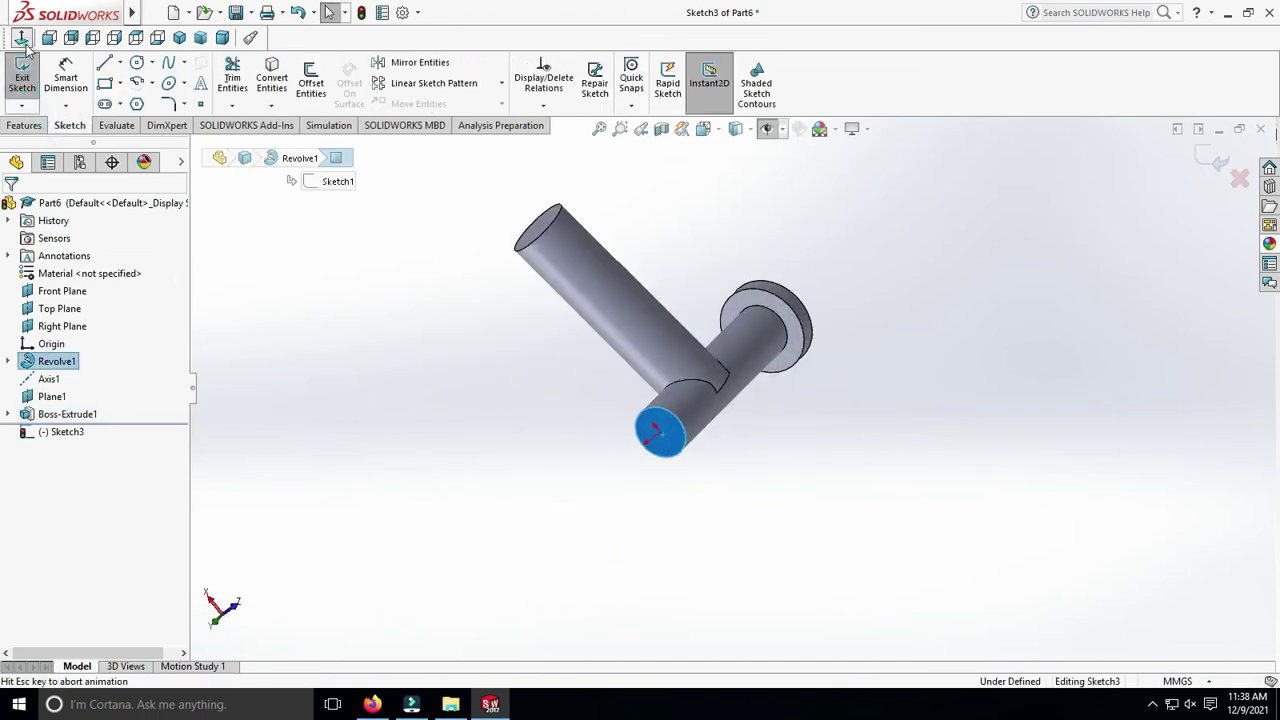
click(137, 62)
click(537, 392)
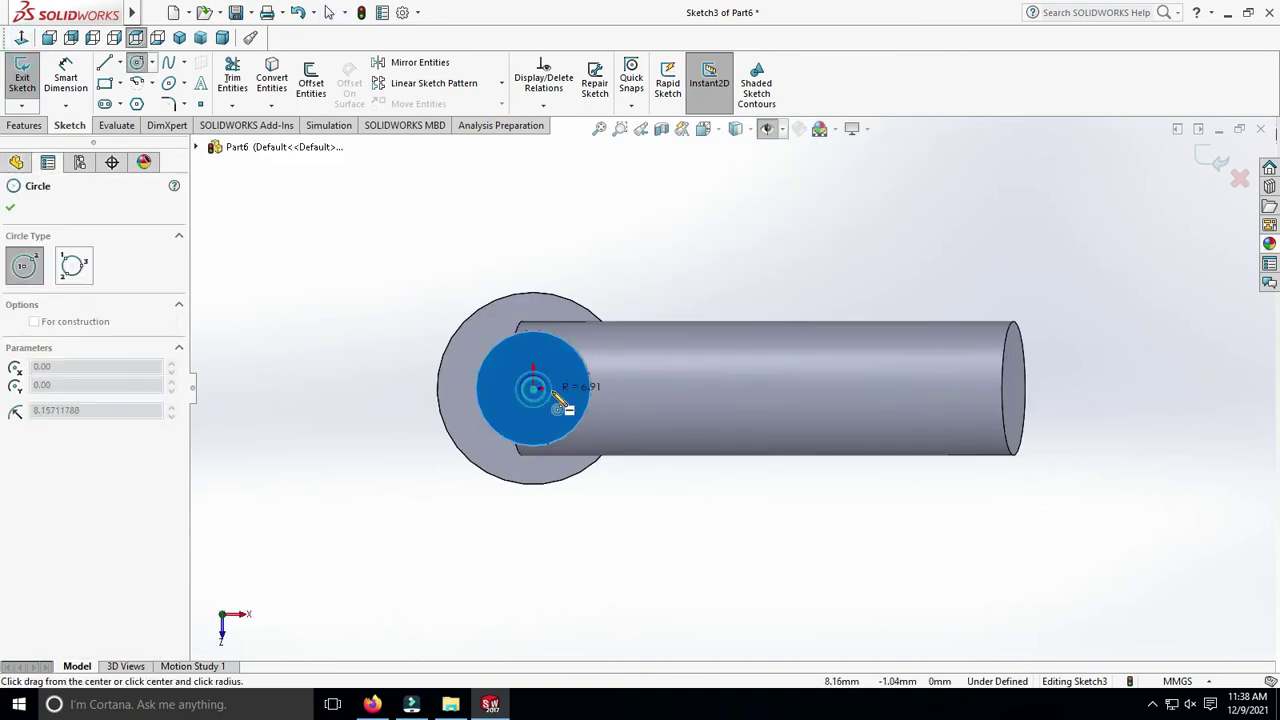
click(545, 399)
key(Escape)
click(65, 82)
click(543, 380)
click(640, 285)
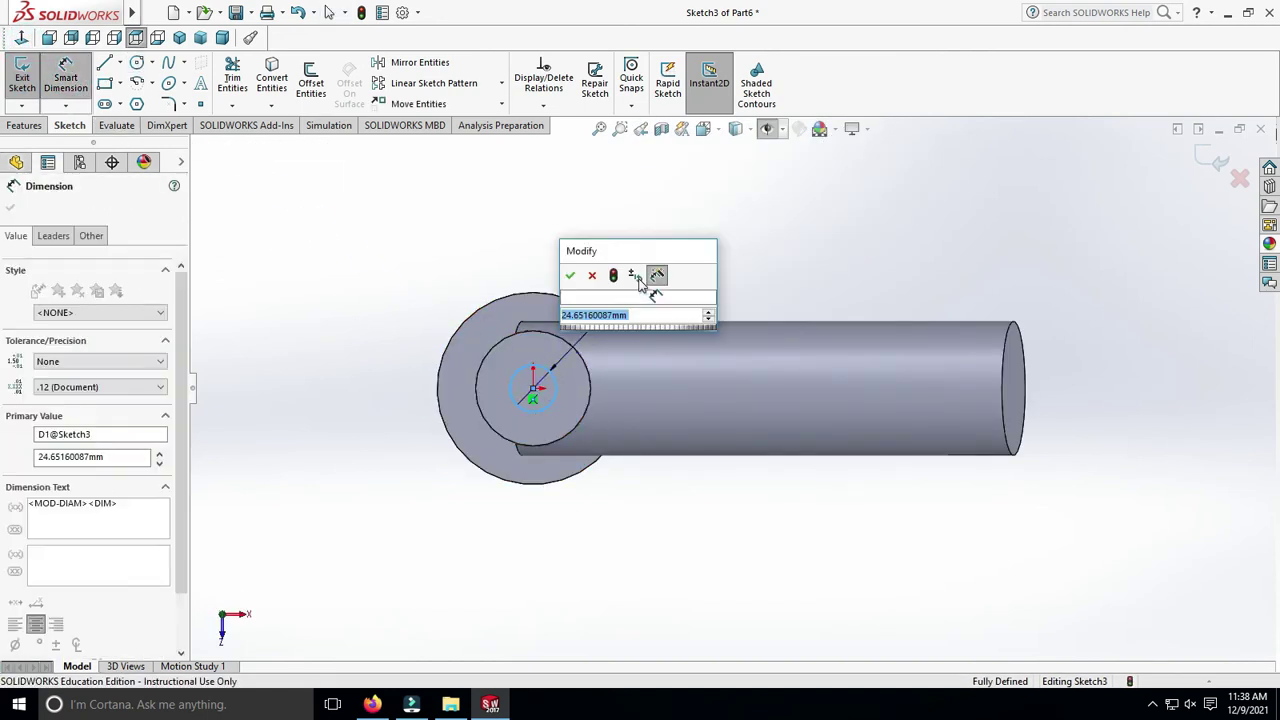
text(40)
key(Return)
key(Escape)
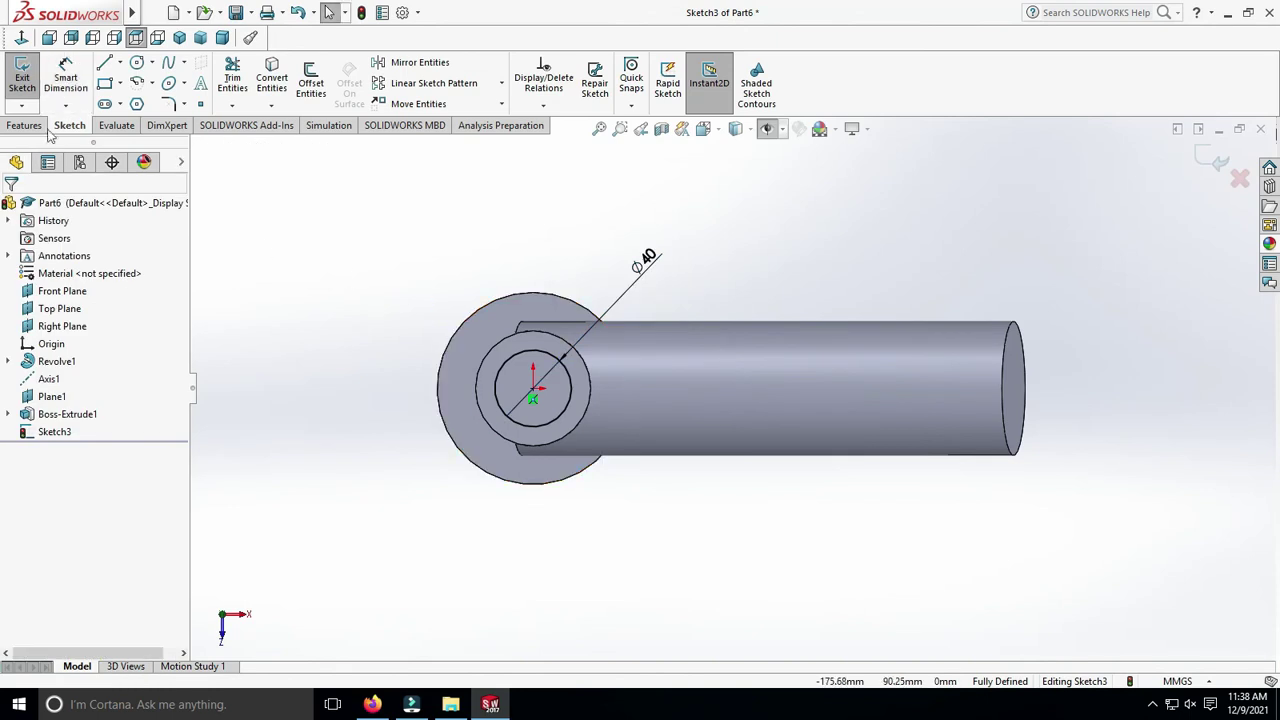
Extruded-cut the Ø40 circle Through All to hollow the shaft.
click(25, 125)
click(243, 80)
click(142, 305)
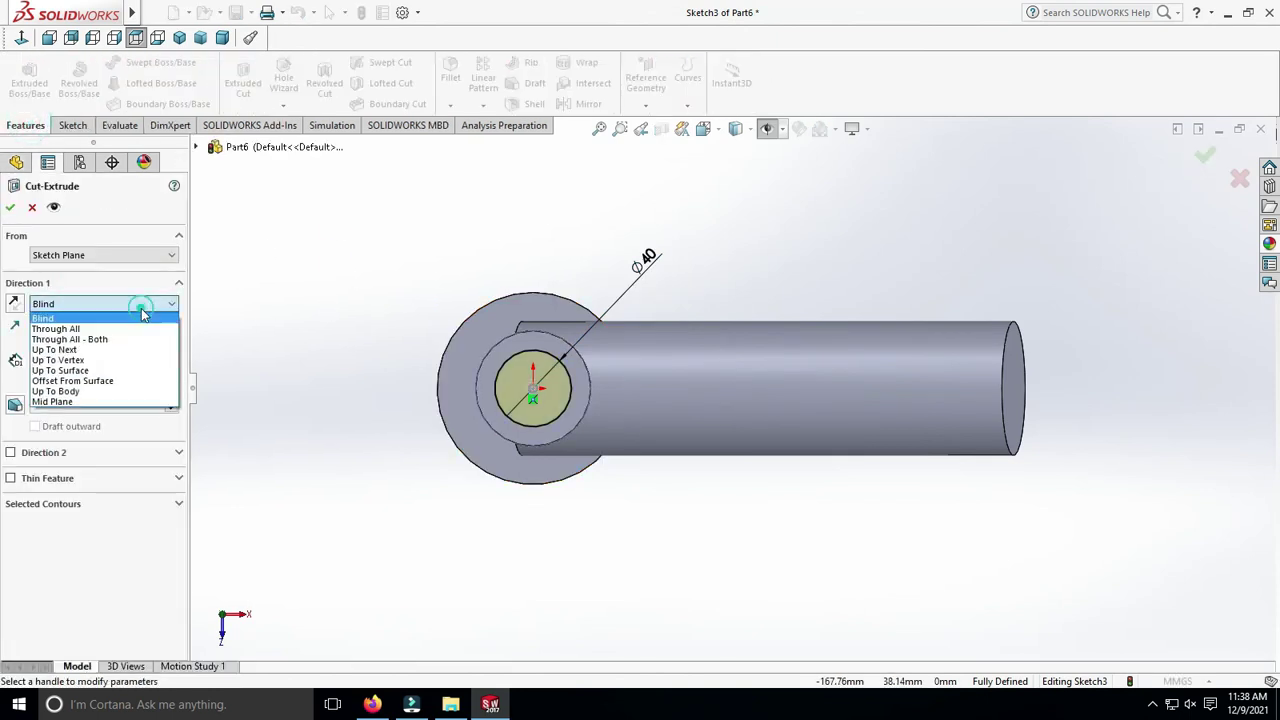
click(117, 333)
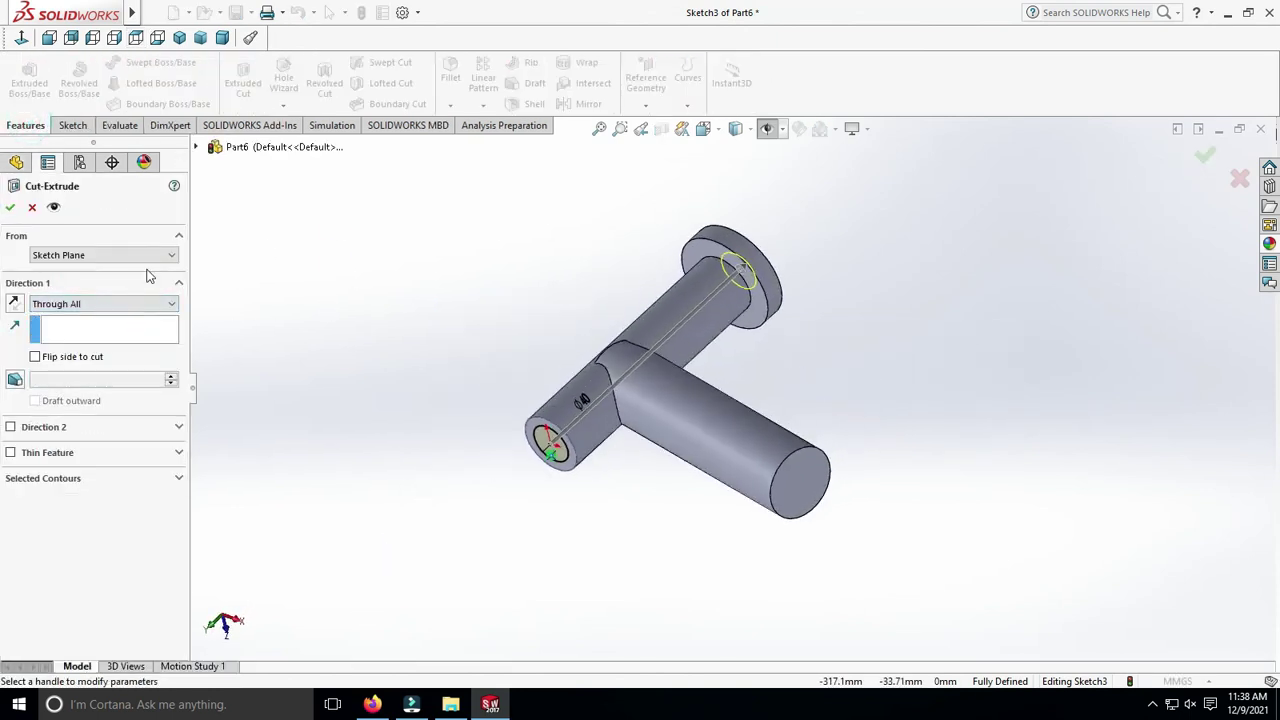
click(10, 208)
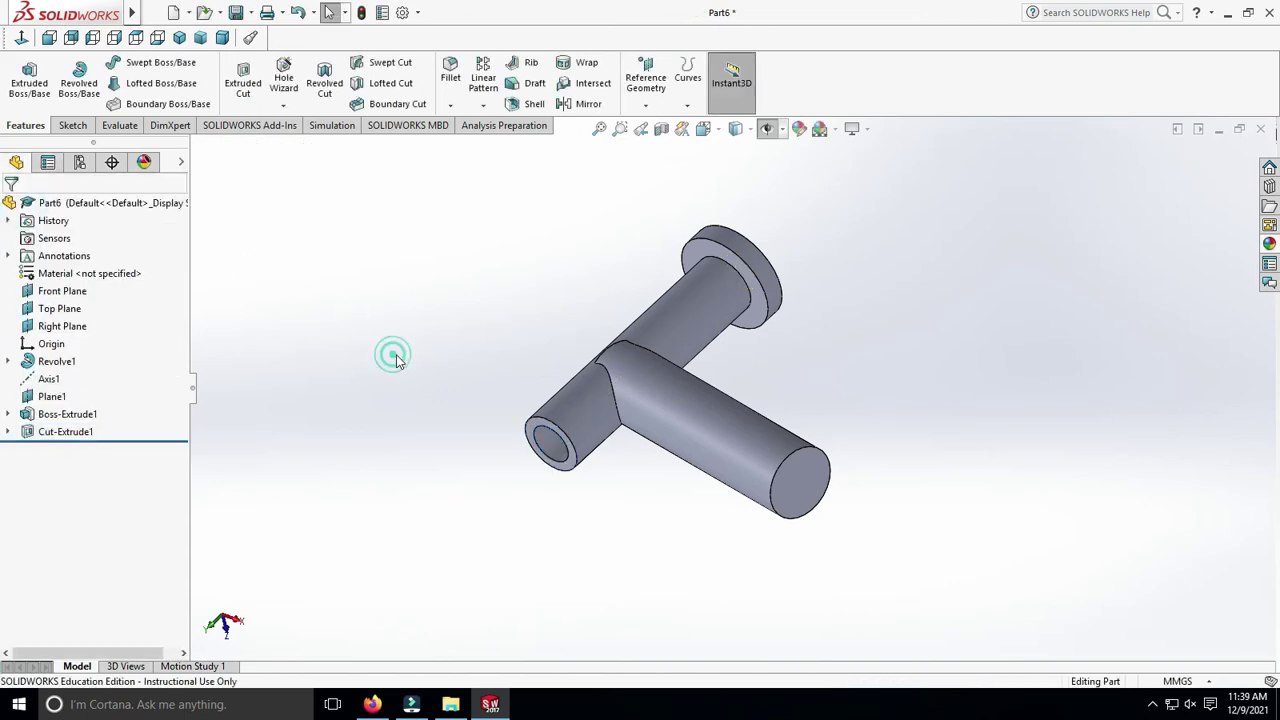
Apply the Metal > Titanium appearance to the whole part and show Motion Study 1.
mouse_move(396, 360)
middle_down()
mouse_move(466, 397)
mouse_move(400, 317)
mouse_move(480, 337)
mouse_move(587, 334)
mouse_move(534, 214)
mouse_move(589, 340)
mouse_move(614, 340)
mouse_move(588, 270)
mouse_move(580, 423)
mouse_move(738, 147)
middle_up()
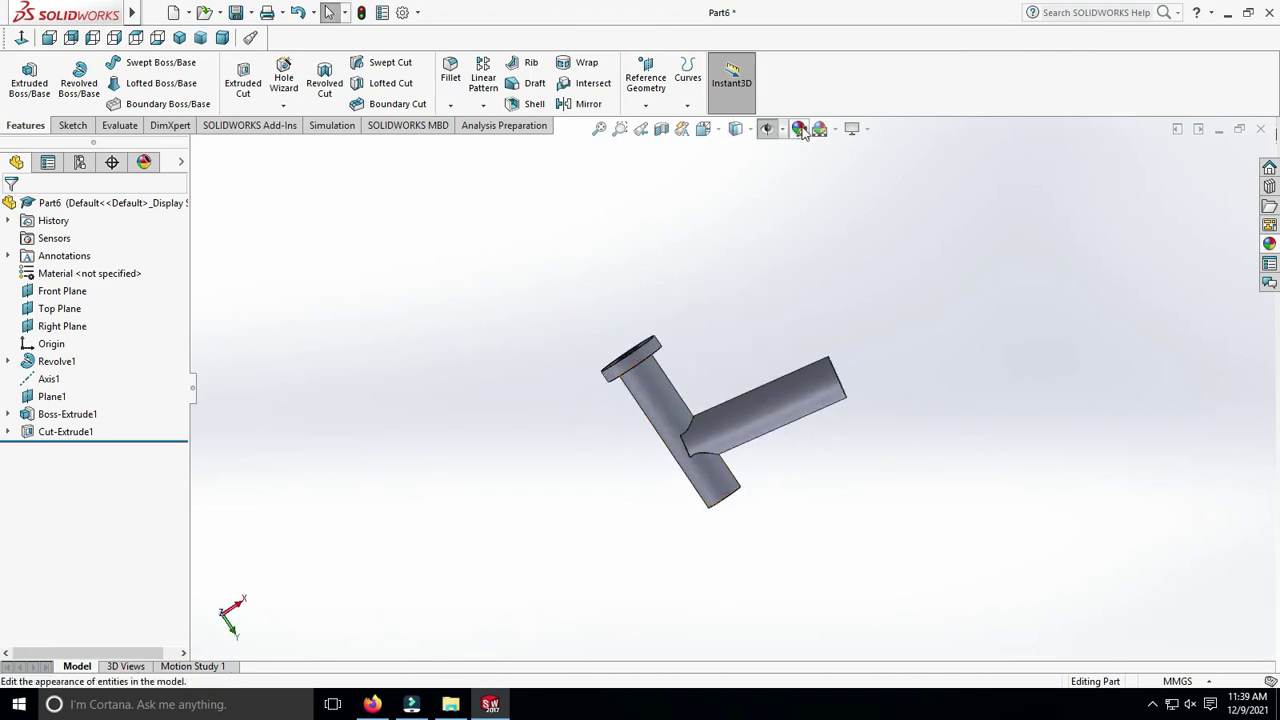
middle_drag(880, 430, 928, 346)
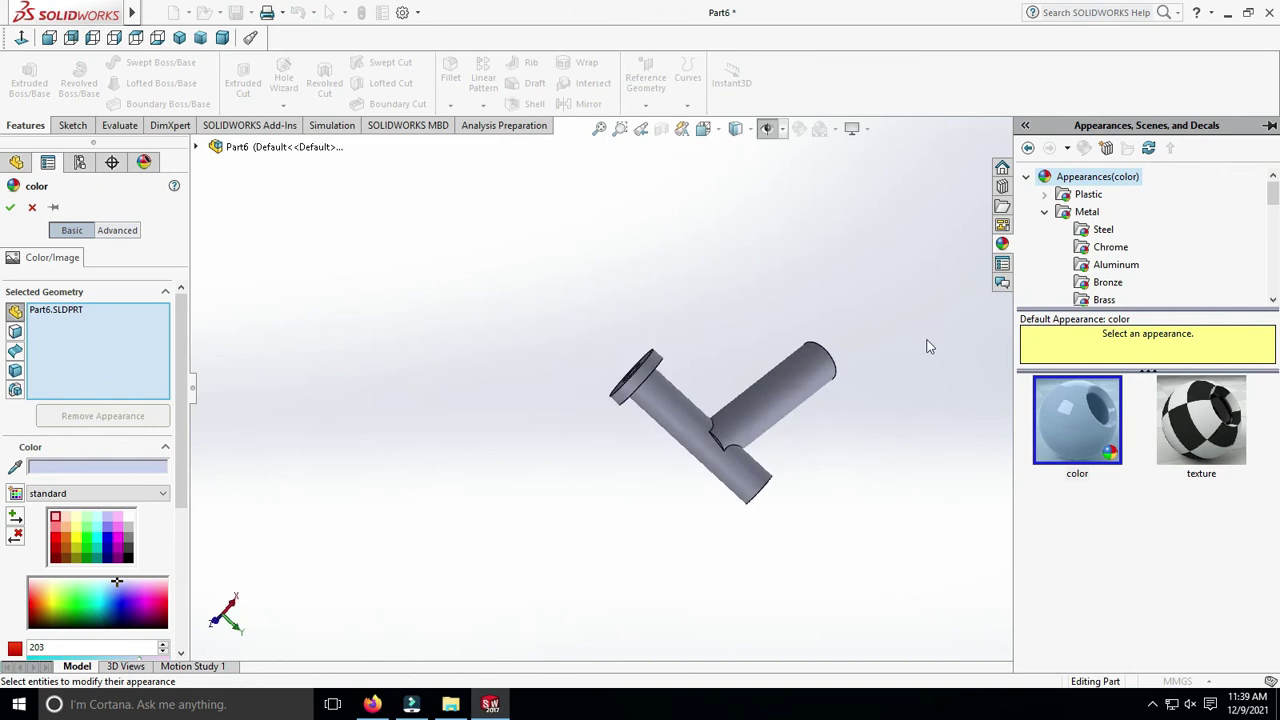
click(1086, 212)
scroll(1130, 520, down, 3)
scroll(1100, 480, down, 3)
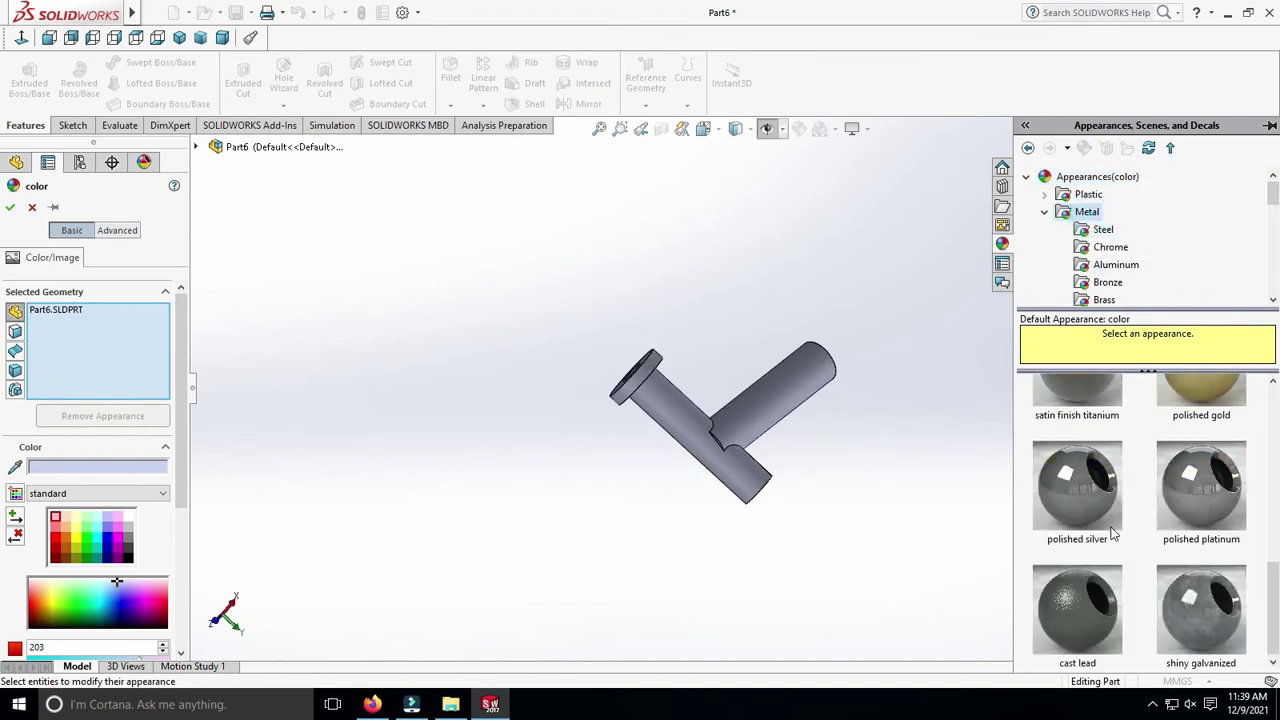
click(1070, 436)
click(10, 207)
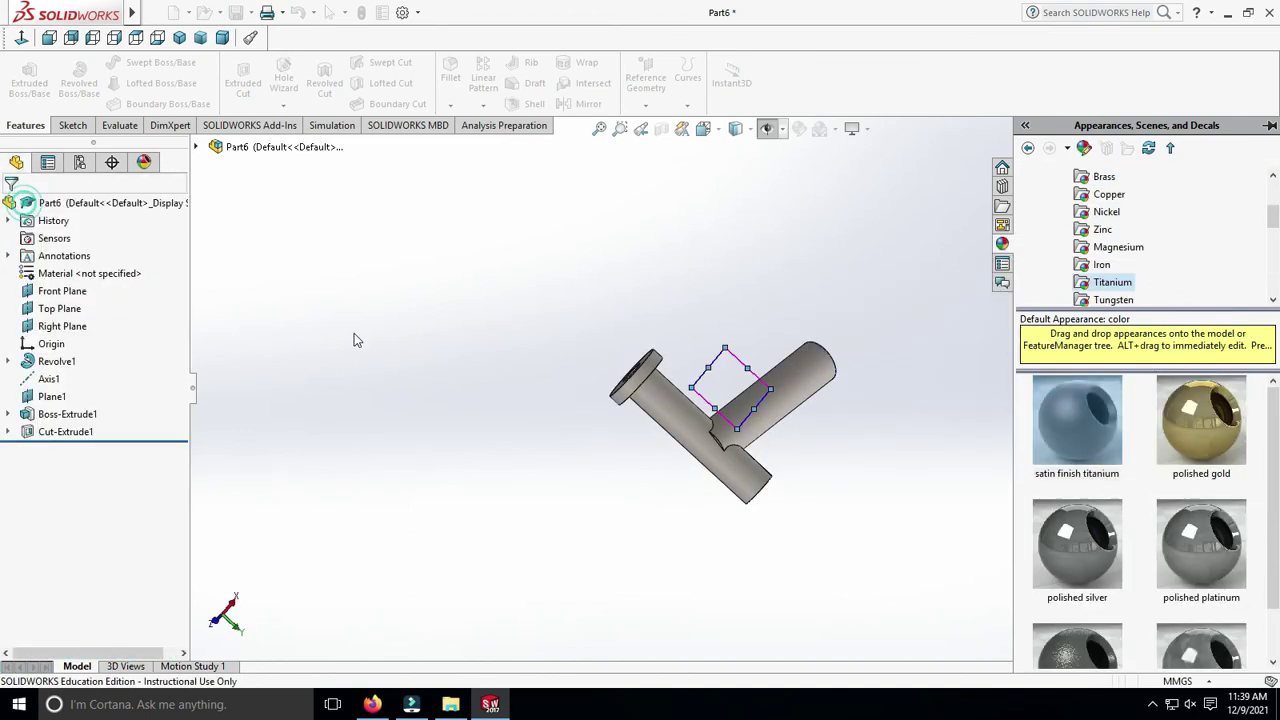
click(190, 666)
Play Motion Study 1 to spin the finished titanium T-shaped part.
click(55, 651)
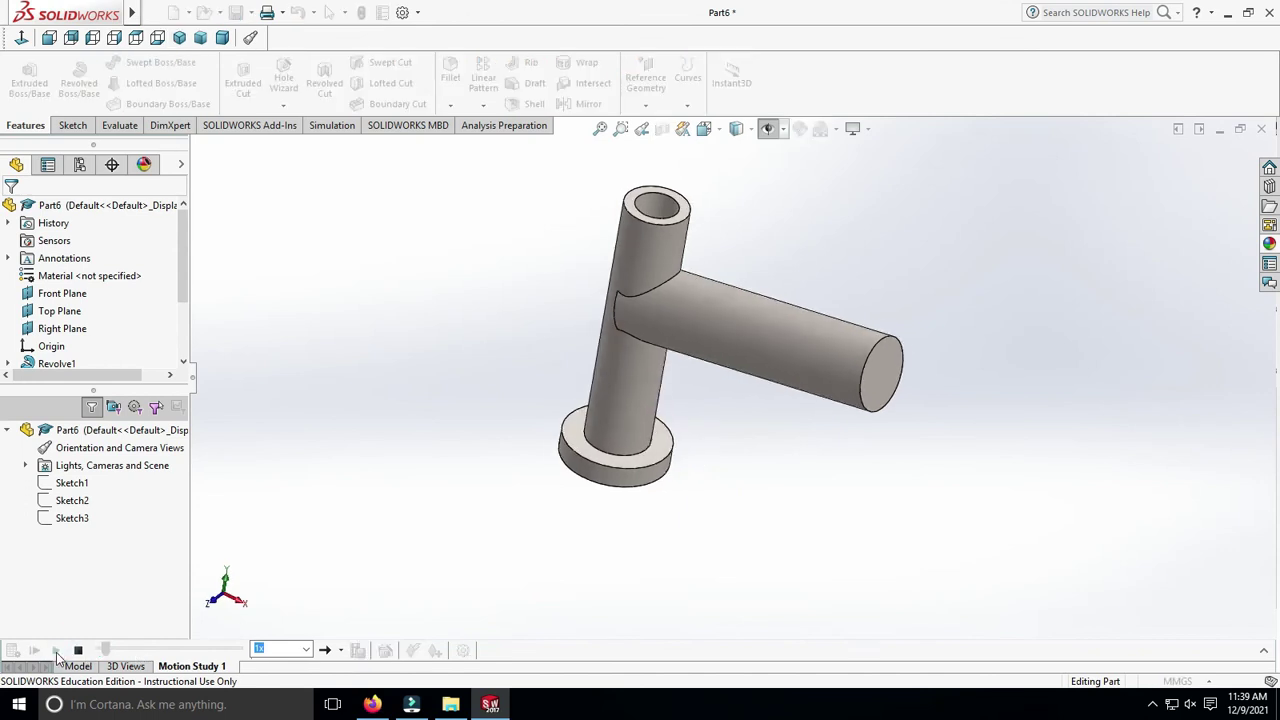